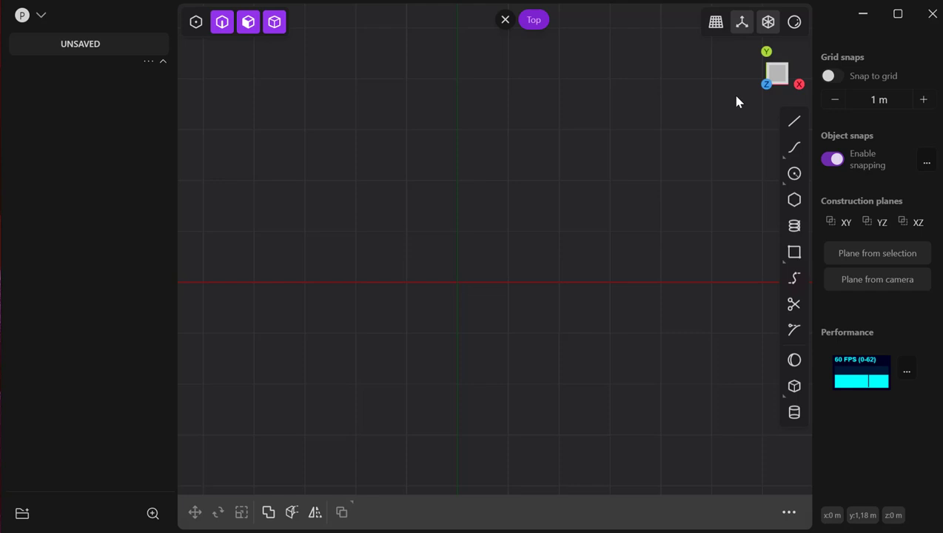
- Draw an outward-bowed three-point curve about 5.4 m long beside the Y axis, with its middle point on the X axis
left_click(792, 152)
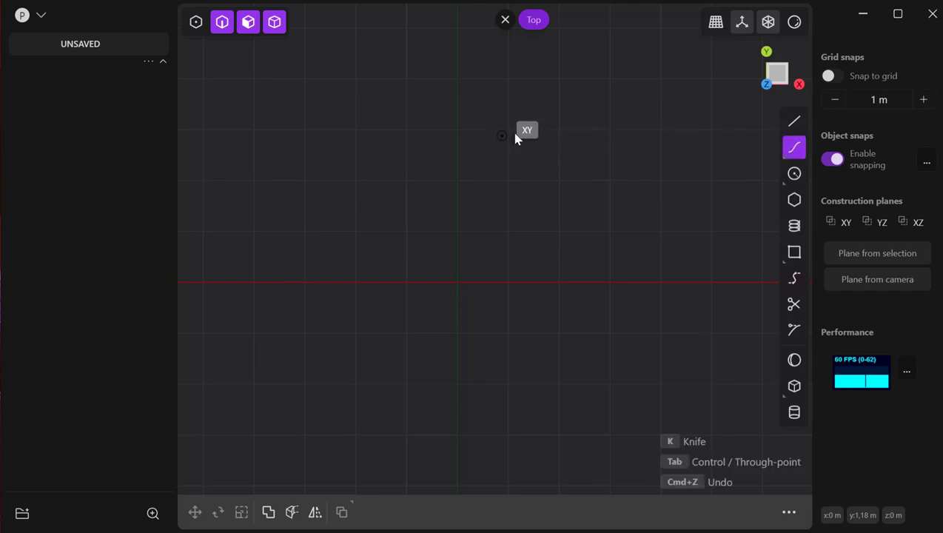
left_click(529, 129)
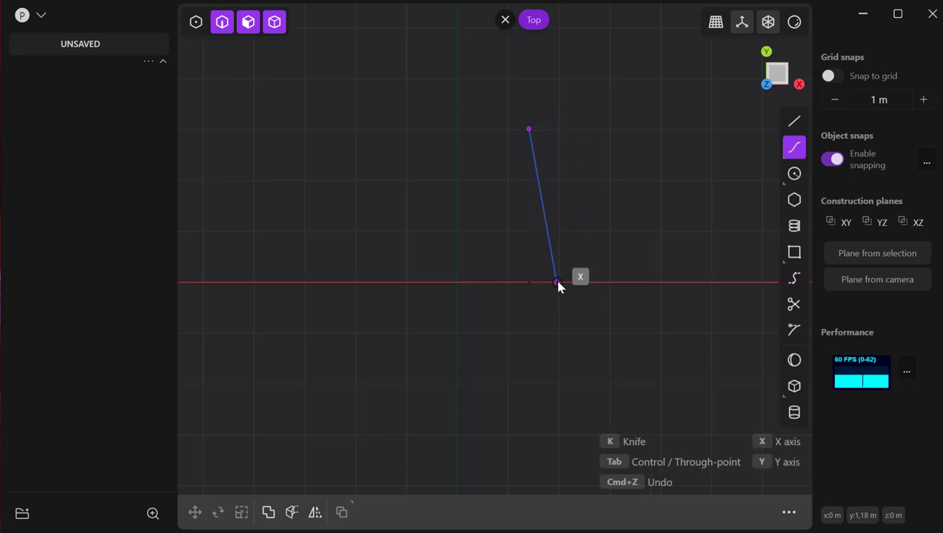
left_click(555, 281)
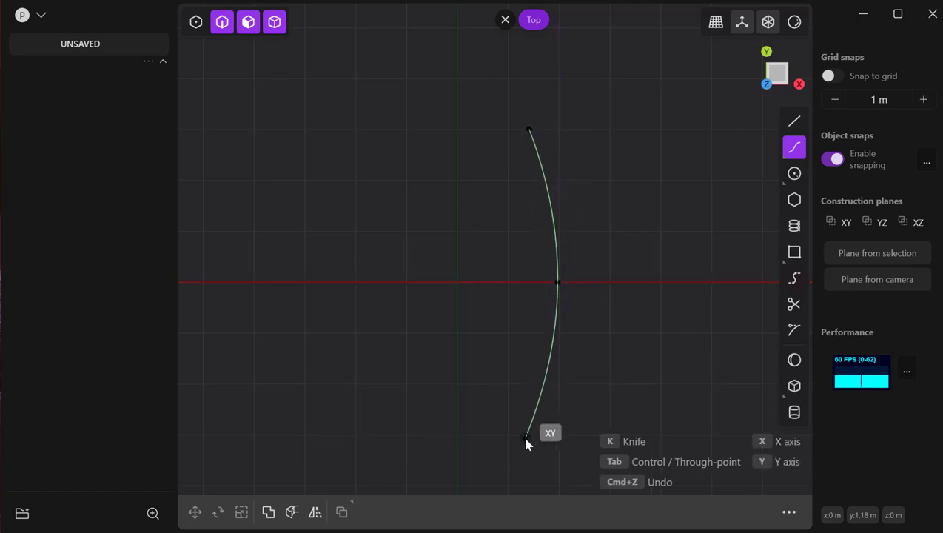
left_click(527, 394)
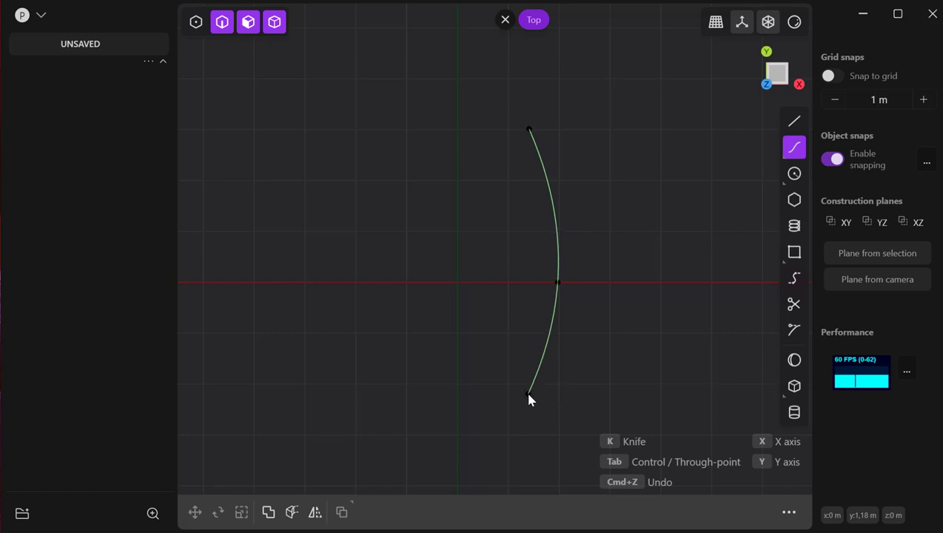
key("Return")
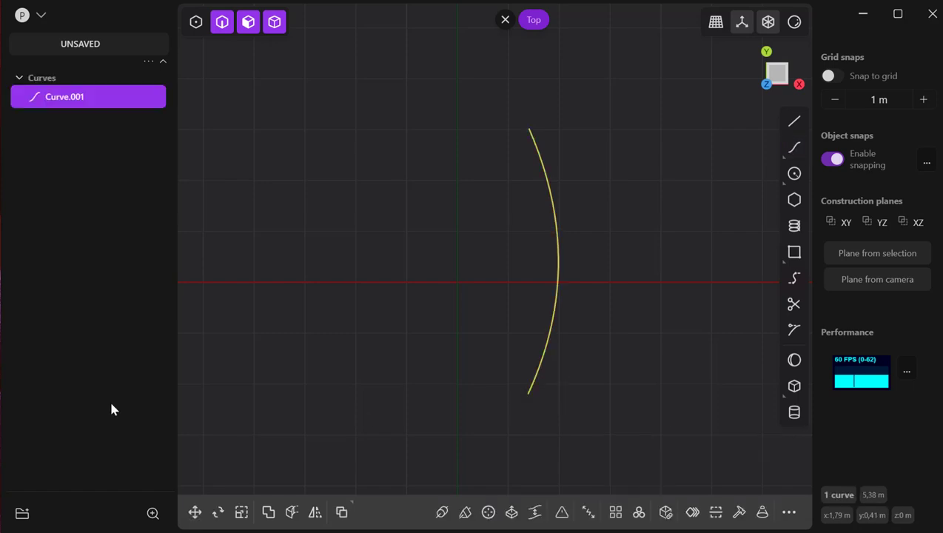
- Revolve the curve 360 degrees around the Y axis through the origin to form an open barrel surface
left_click(488, 515)
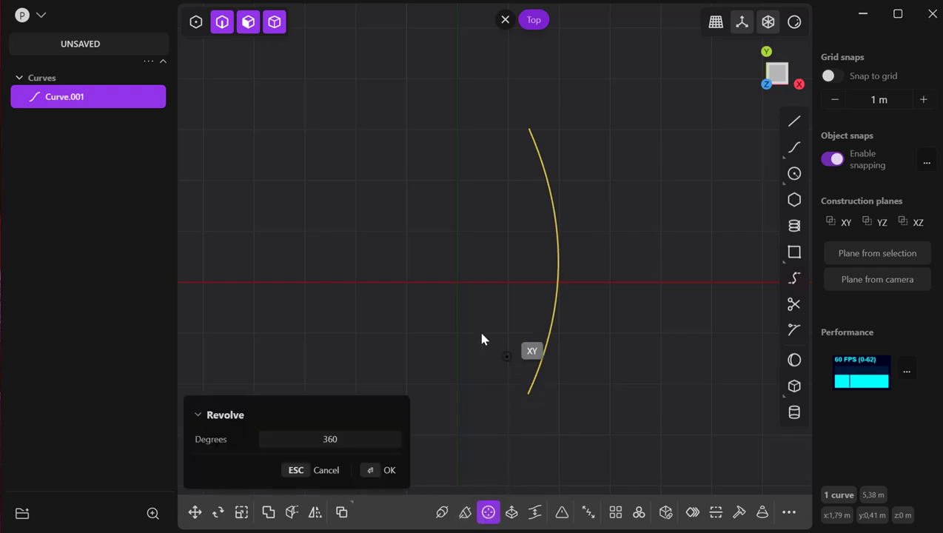
left_click(458, 283)
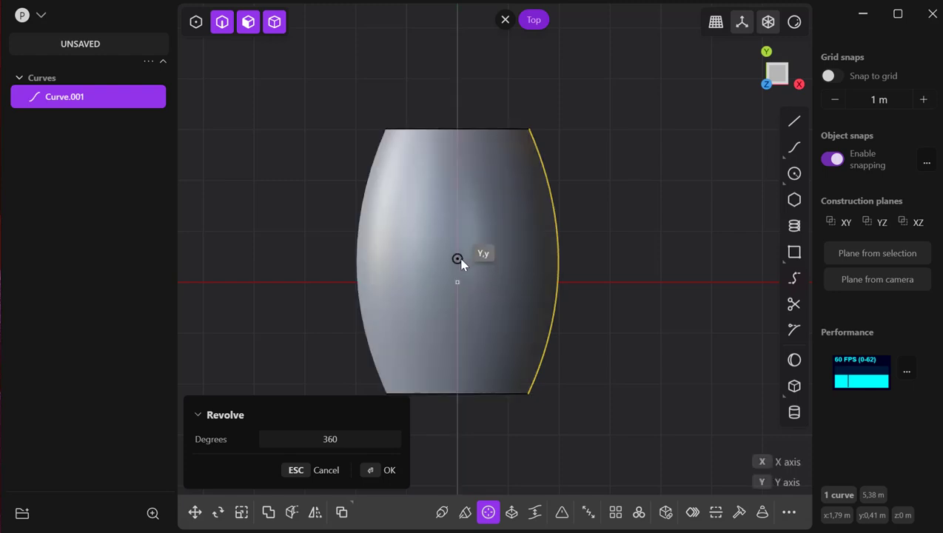
left_click(459, 259)
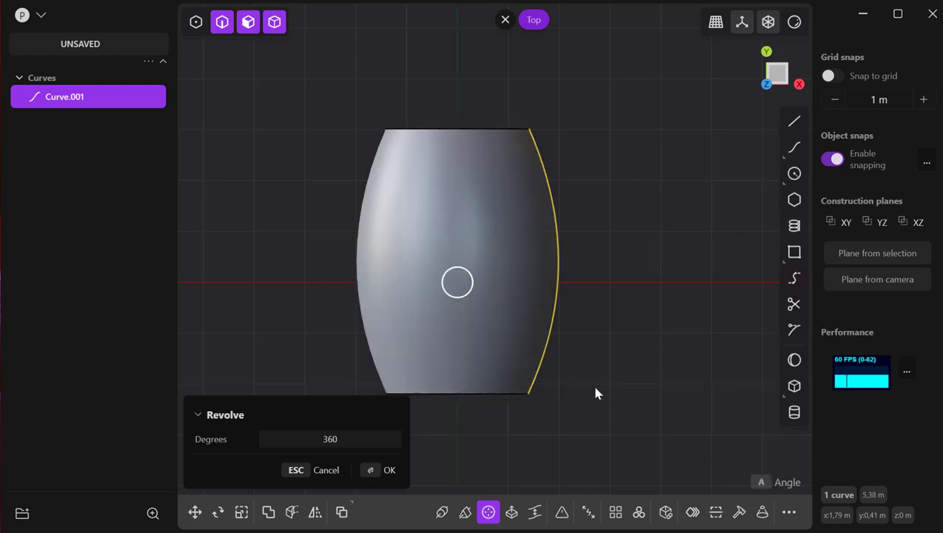
left_click(375, 472)
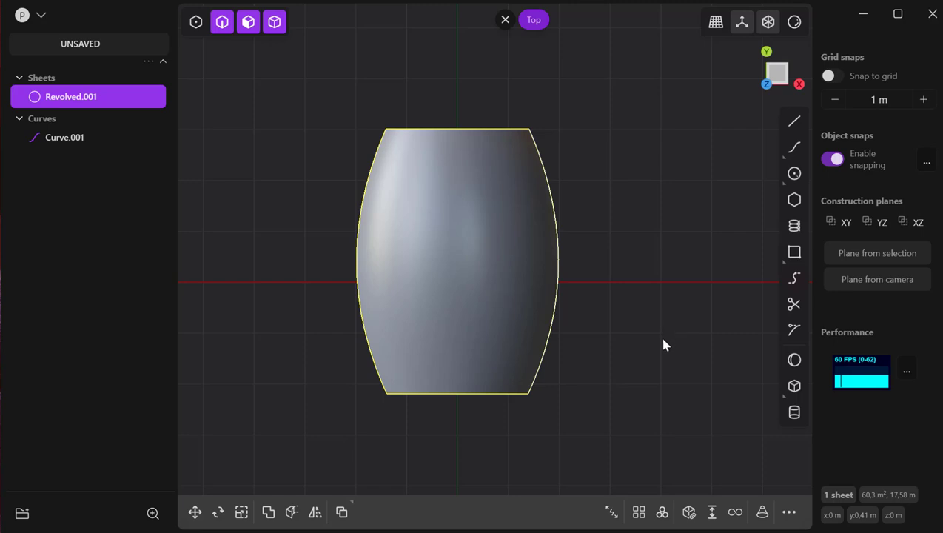
- Cut three horizontal edge loops around the barrel surface, near its upper part, its middle and its lower part
mouse_move(663, 343)
middle_mouse_down()
mouse_move(669, 360)
mouse_move(657, 344)
mouse_move(679, 344)
mouse_move(654, 351)
mouse_move(661, 354)
middle_mouse_up()
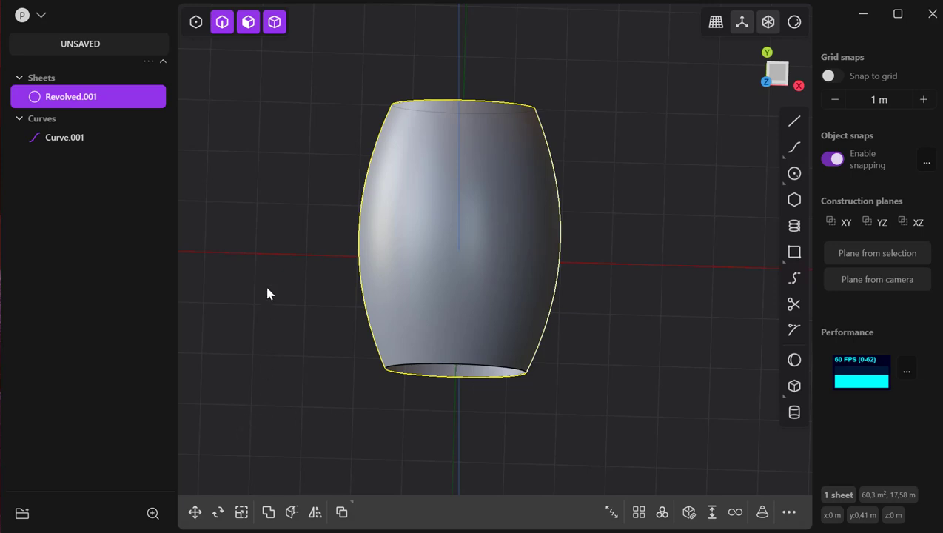
key("c")
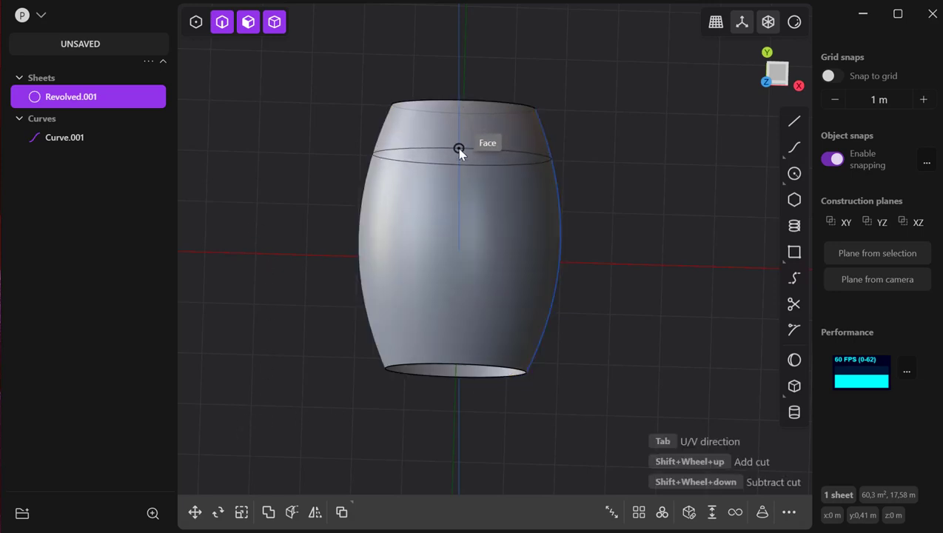
left_click(457, 150)
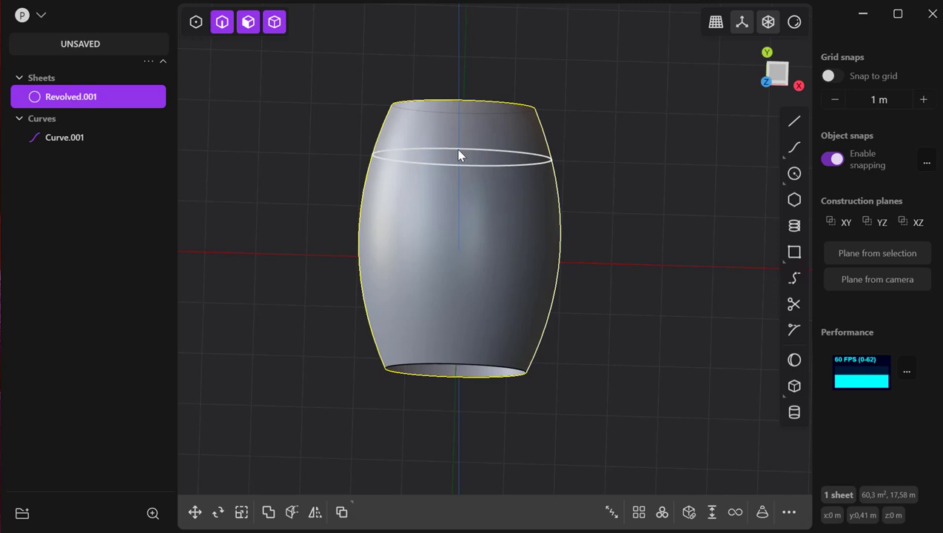
key("c")
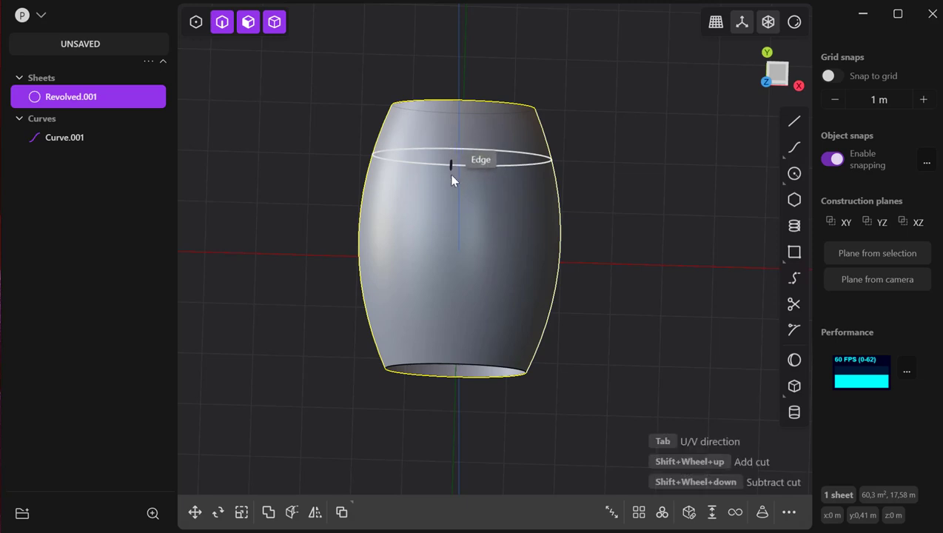
left_click(459, 222)
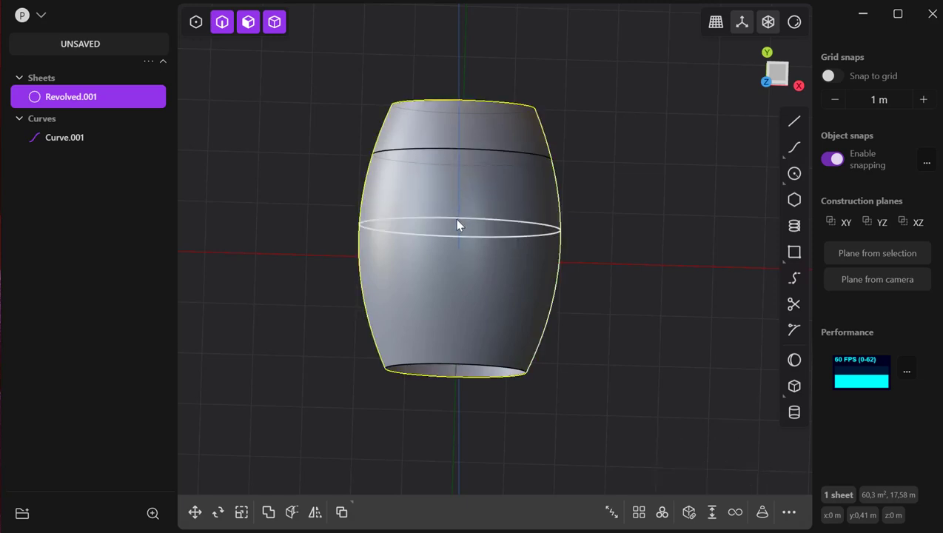
key("c")
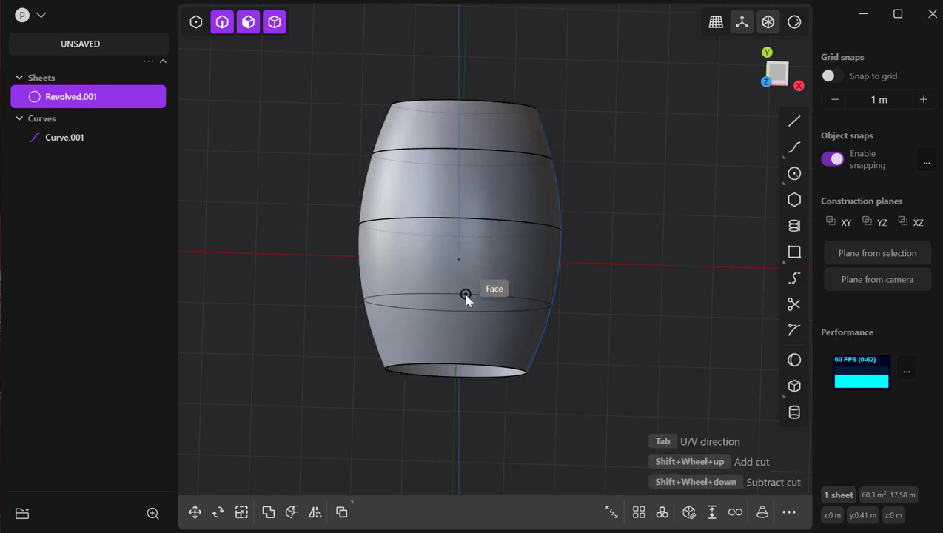
left_click(466, 296)
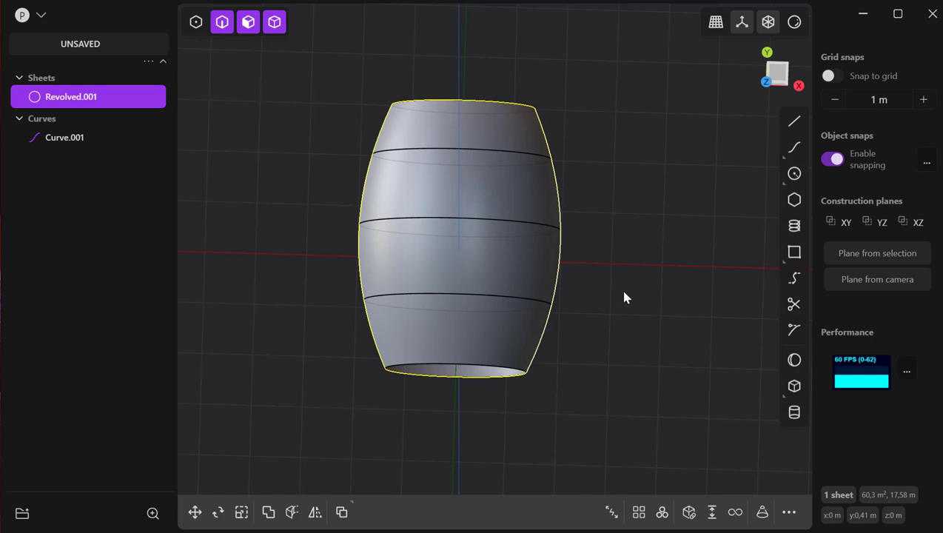
middle_click_drag(624, 297, 613, 337)
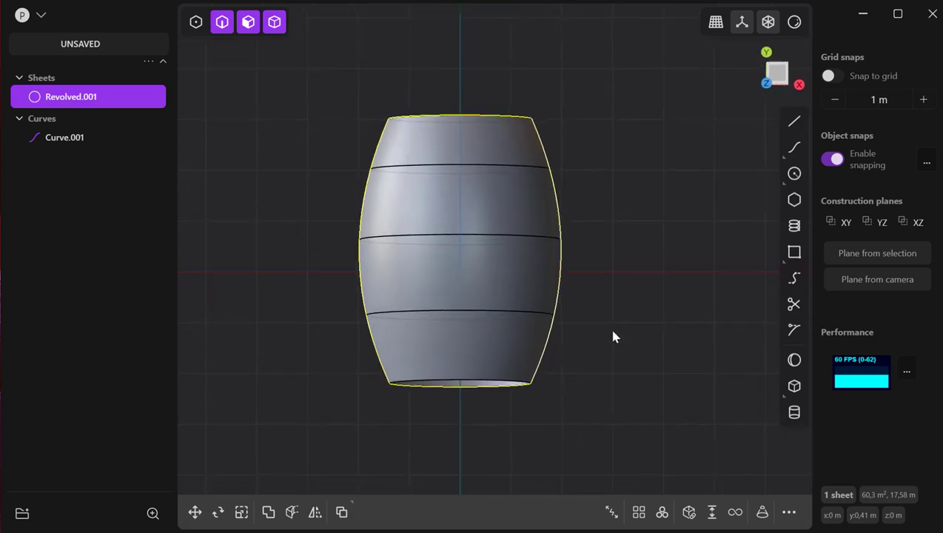
left_click(430, 171)
key("f")
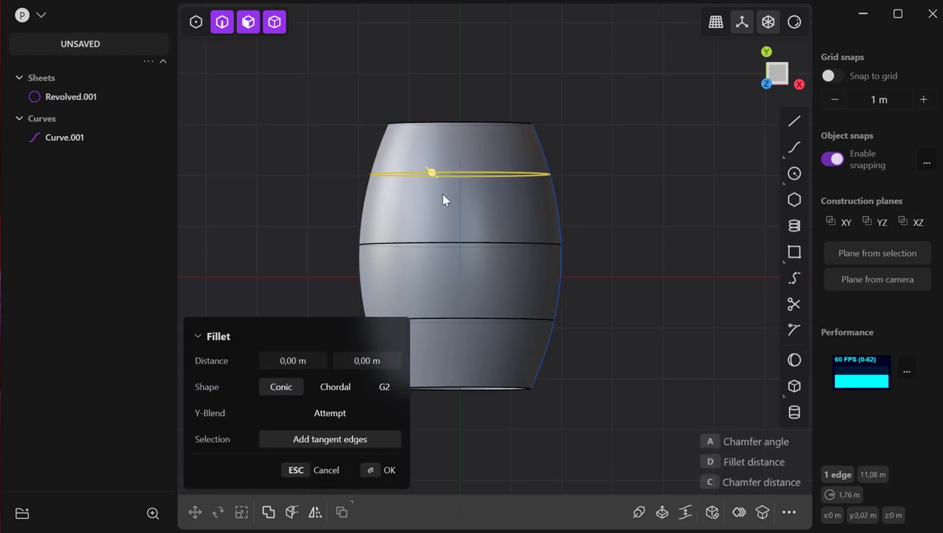
left_click(453, 237)
key("Escape")
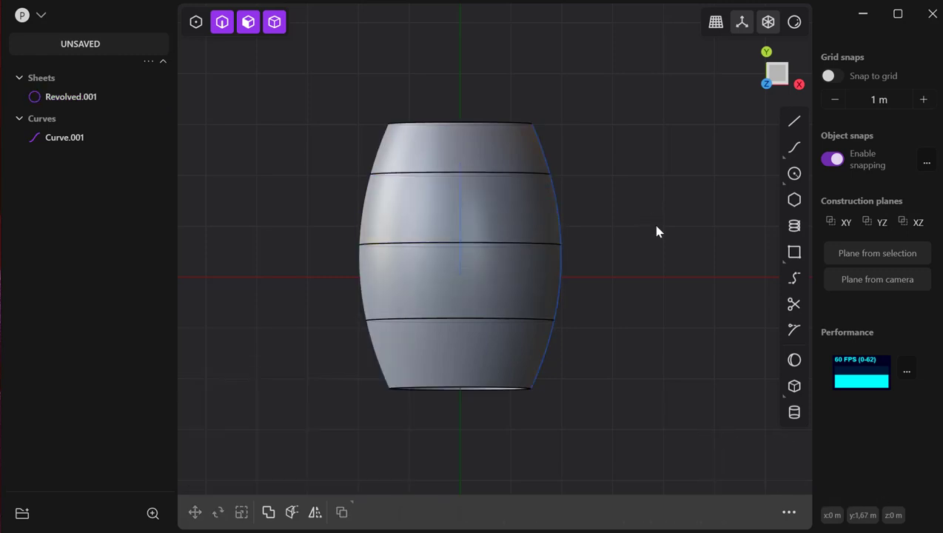
left_click(495, 175)
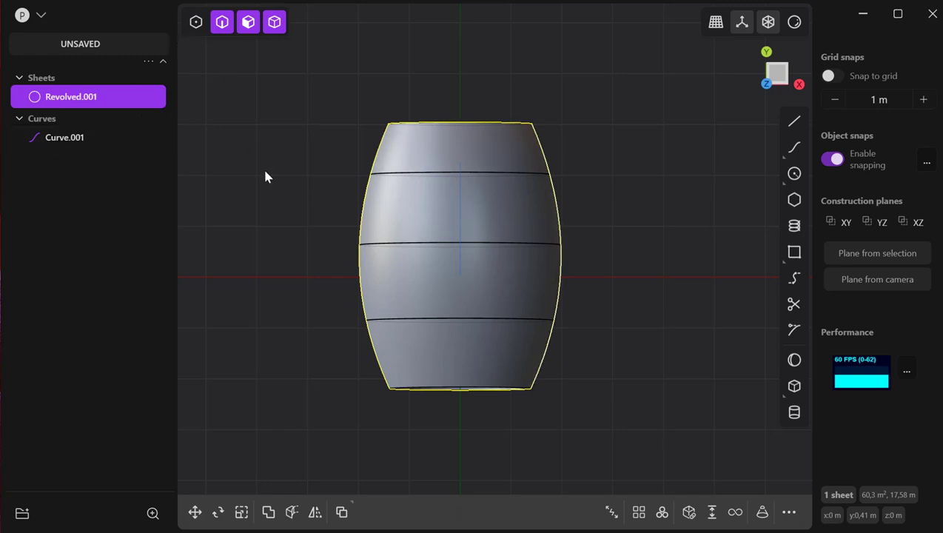
- Select the three horizontal loop edges on the barrel surface together
left_click(464, 321)
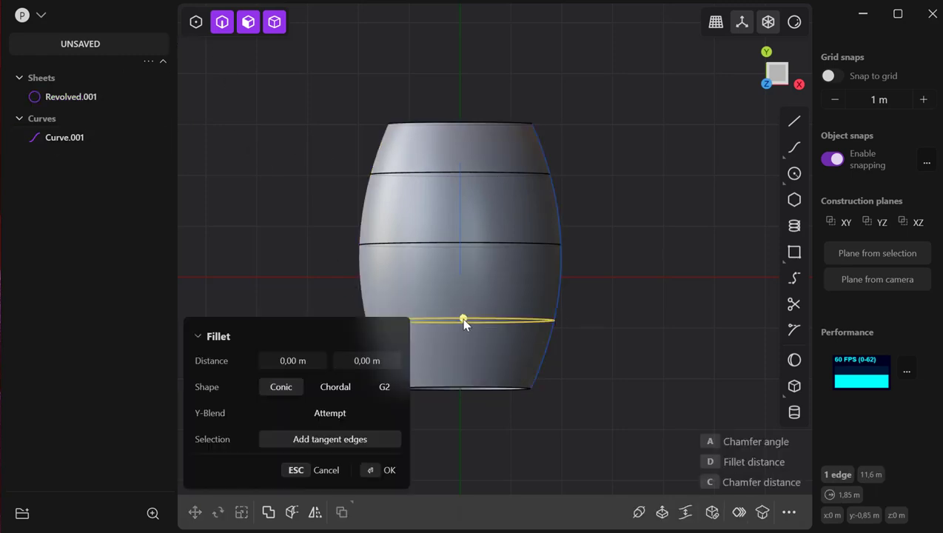
left_click(450, 243)
left_click(436, 175)
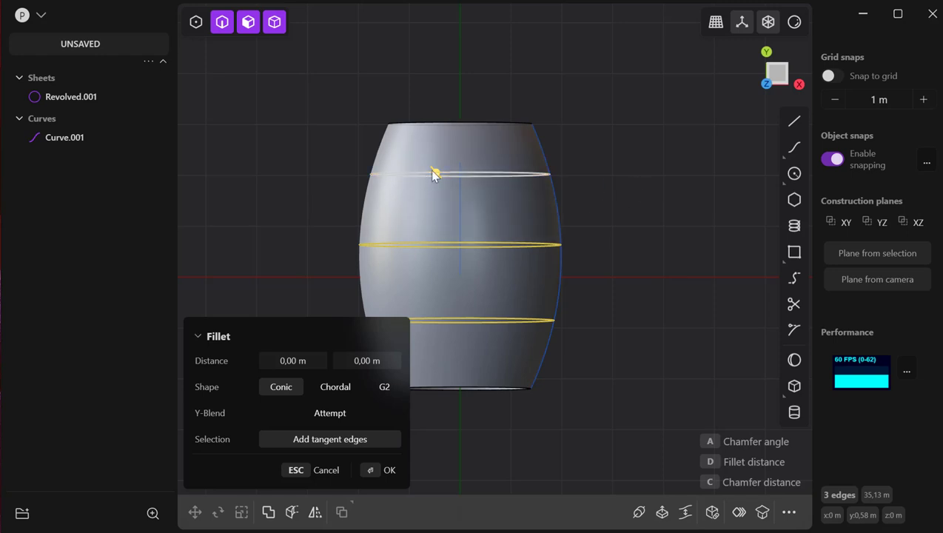
key("p")
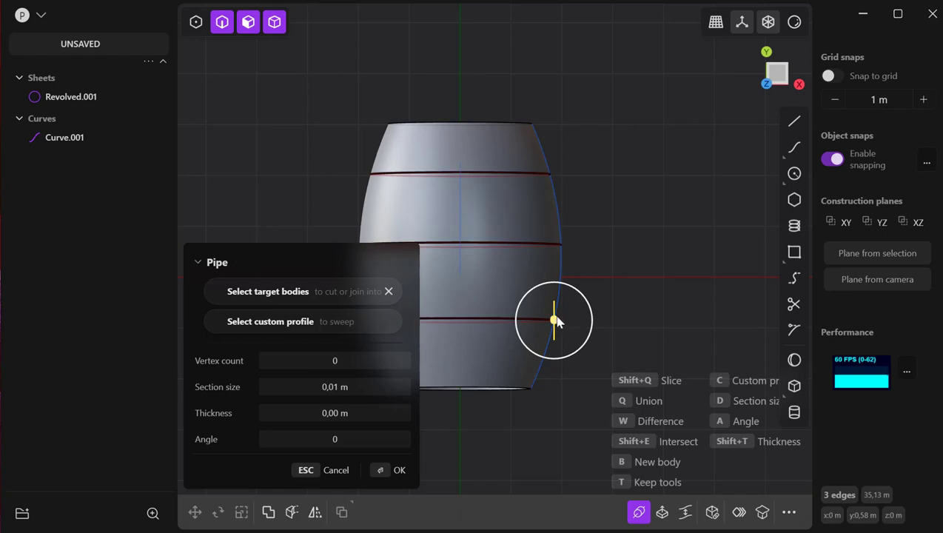
left_click_drag(555, 321, 467, 369)
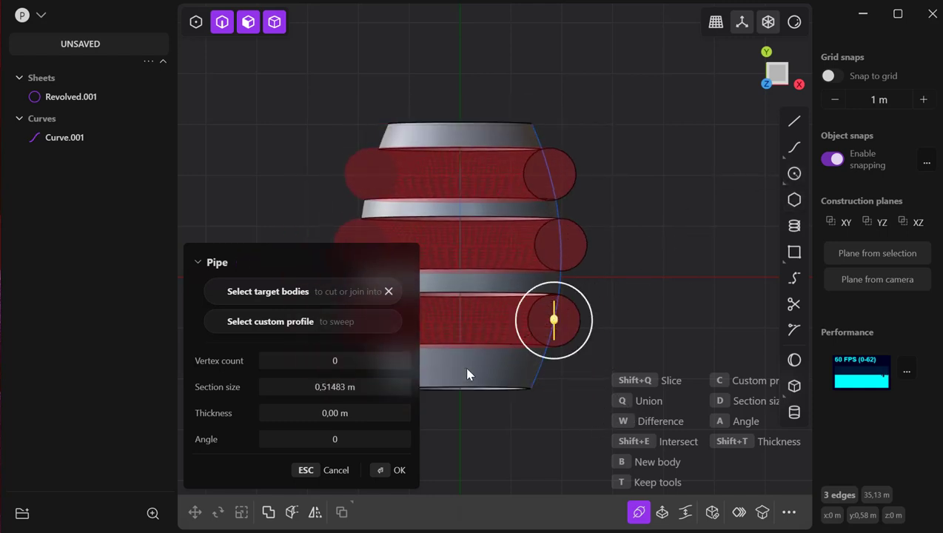
key("Escape")
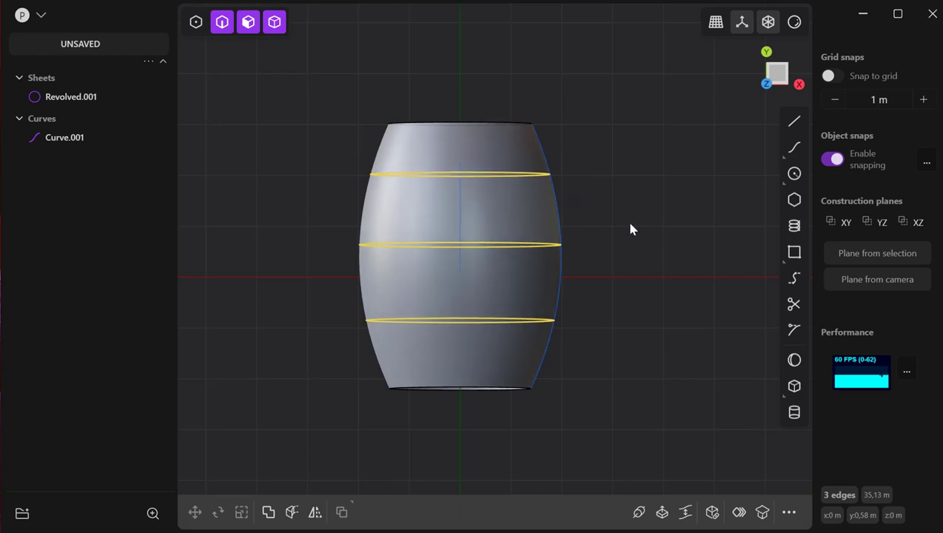
- Create pipes along the three selected loop edges with a section size of about 0.19 m and a vertex count of 3
middle_click_drag(631, 229, 663, 250)
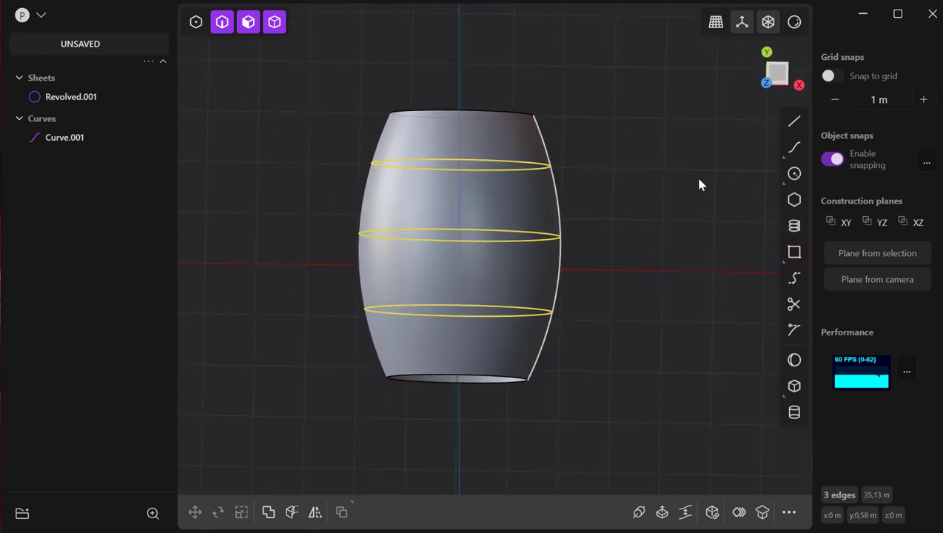
key("p")
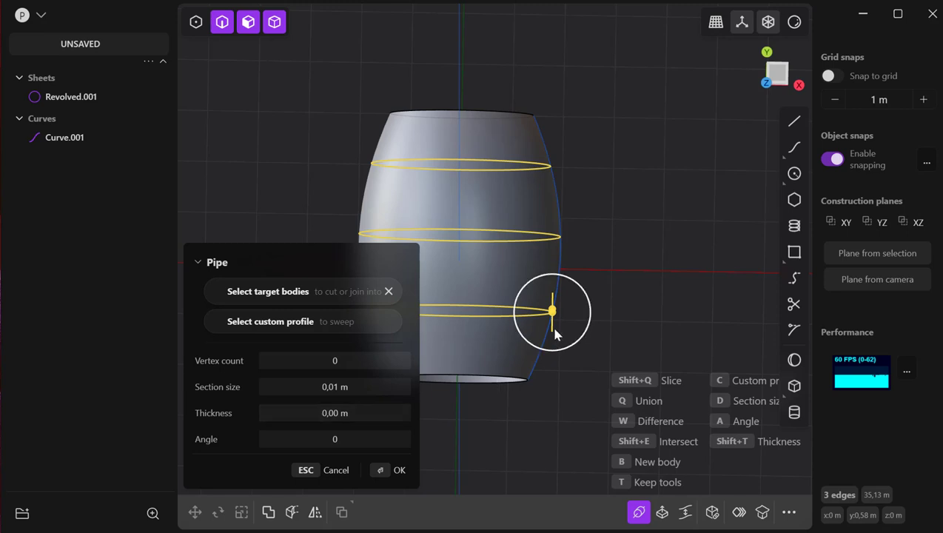
left_click_drag(552, 314, 564, 294)
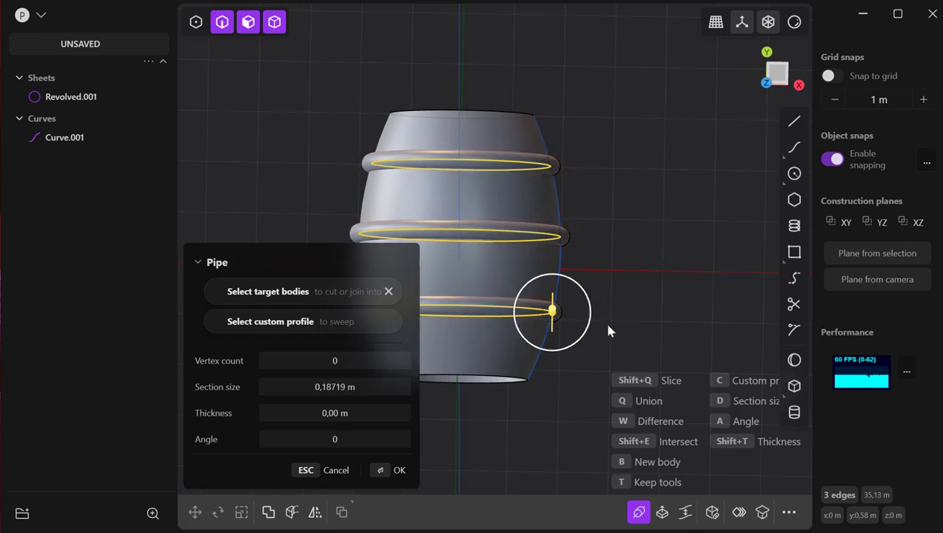
left_click(335, 360)
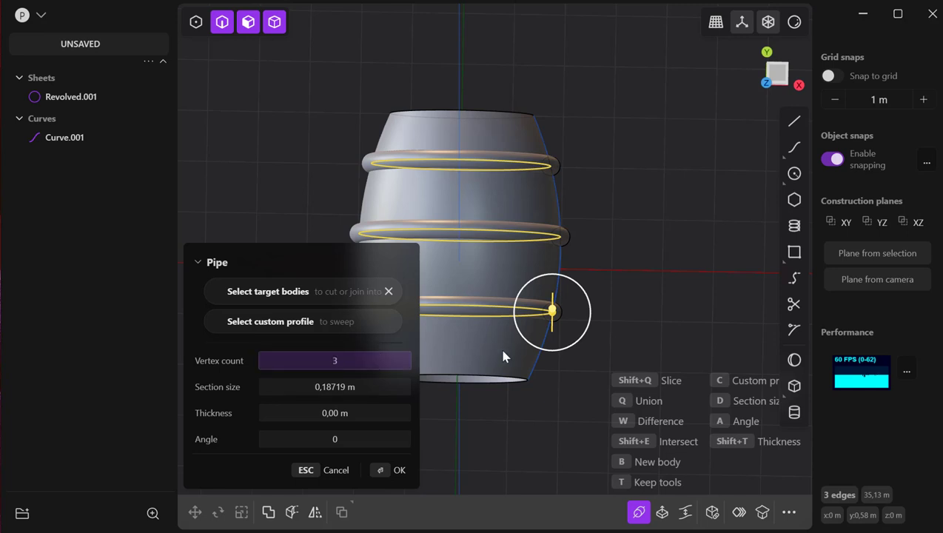
left_click(387, 472)
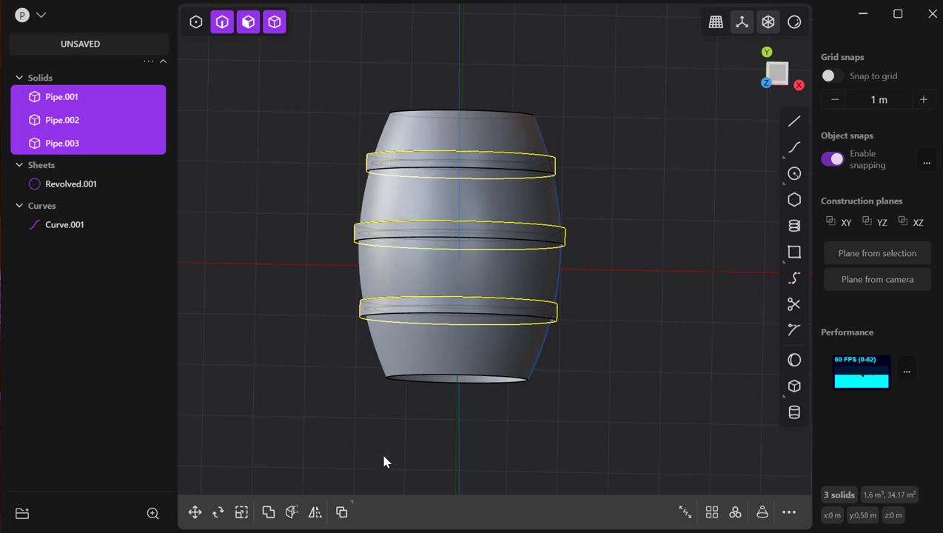
middle_click_drag(492, 406, 494, 461)
left_click(489, 394)
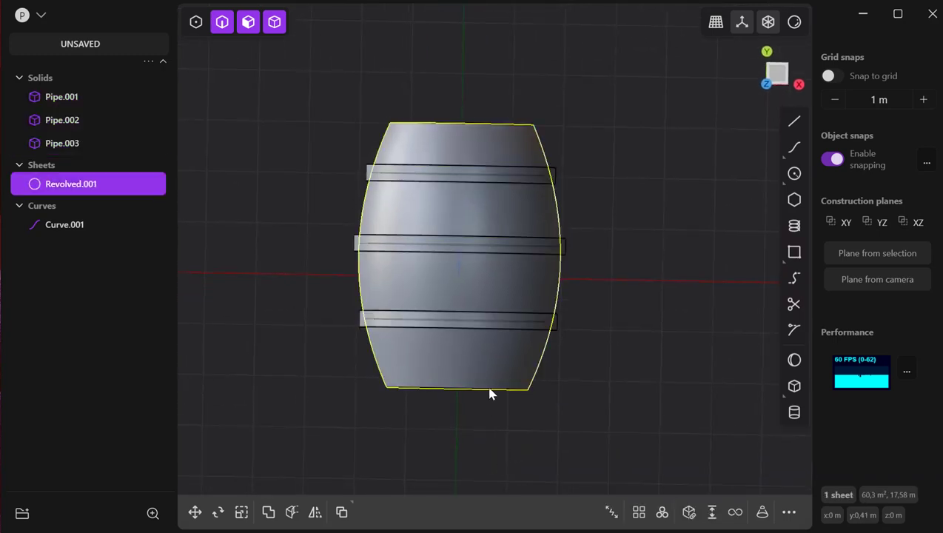
middle_click_drag(489, 393, 523, 199)
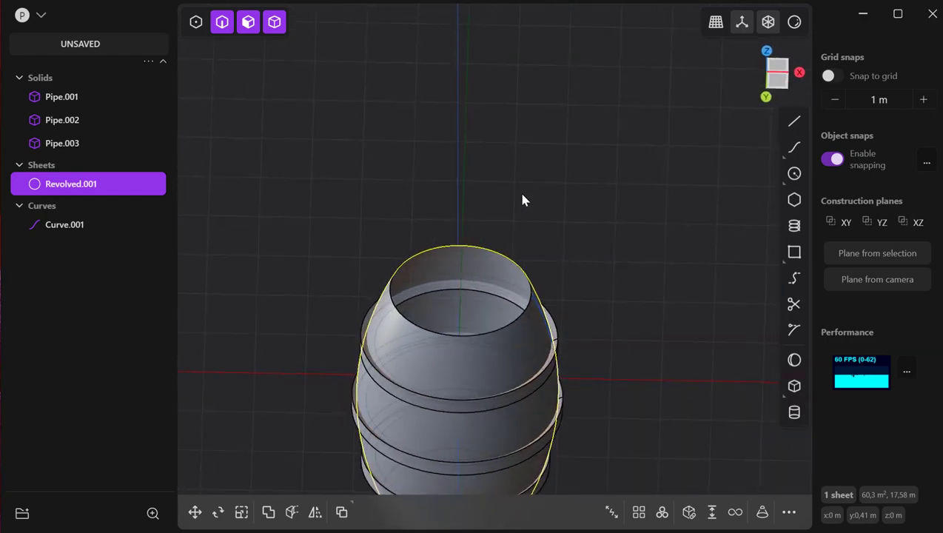
left_click(72, 226)
middle_click_drag(474, 393, 550, 372)
scroll(550, 372, "up", 6)
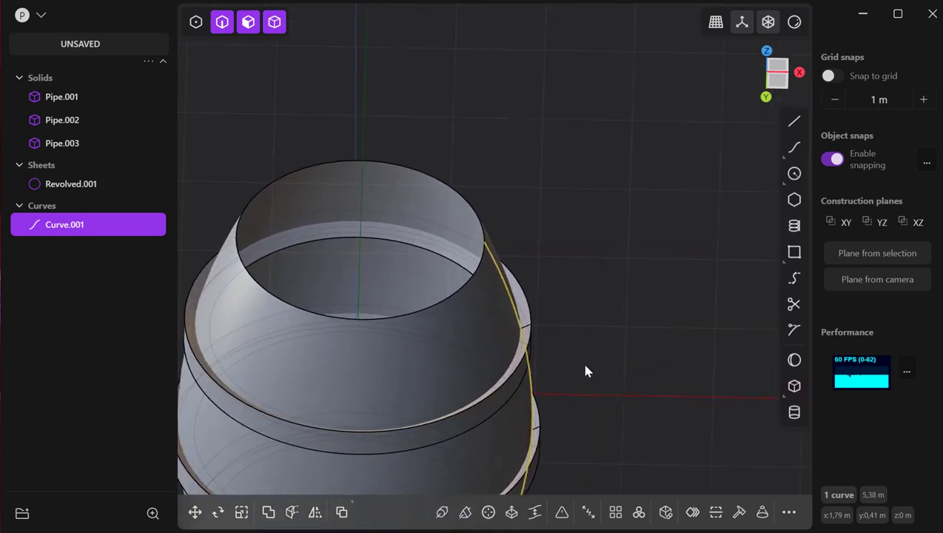
middle_click_drag(557, 277, 622, 236, "shift")
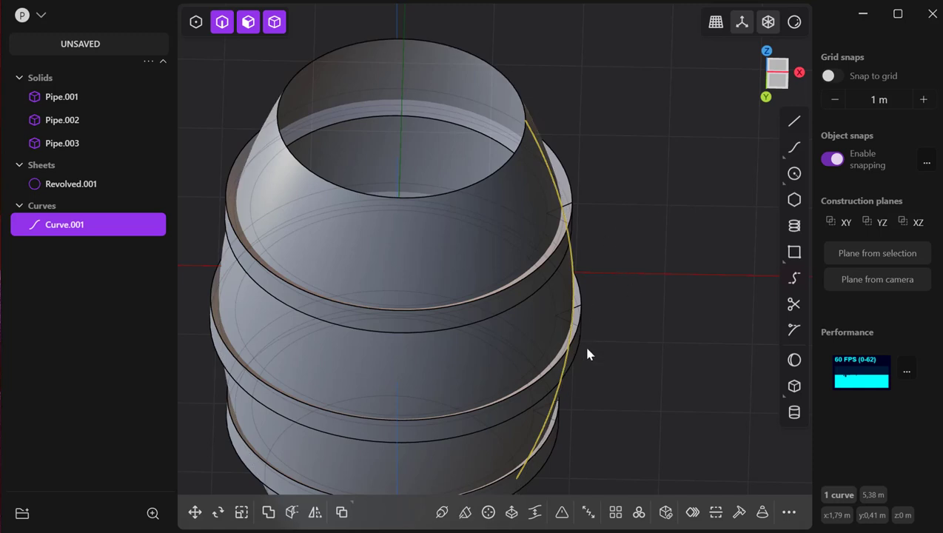
key("p")
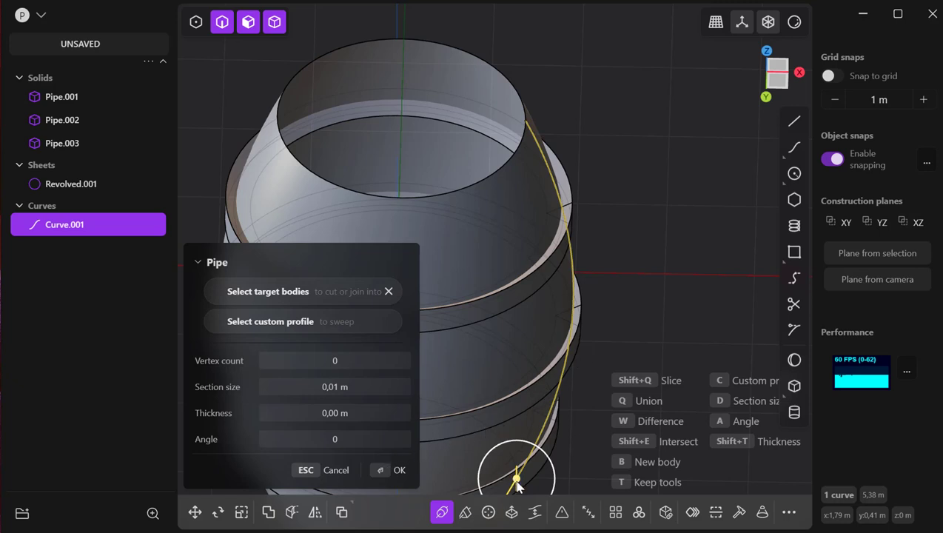
left_click_drag(516, 479, 749, 437)
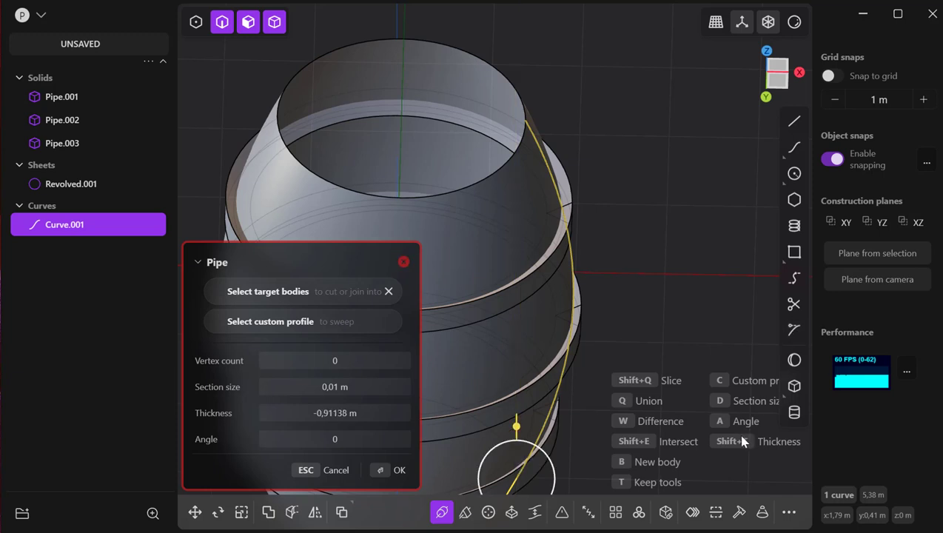
key("Escape")
key("Escape")
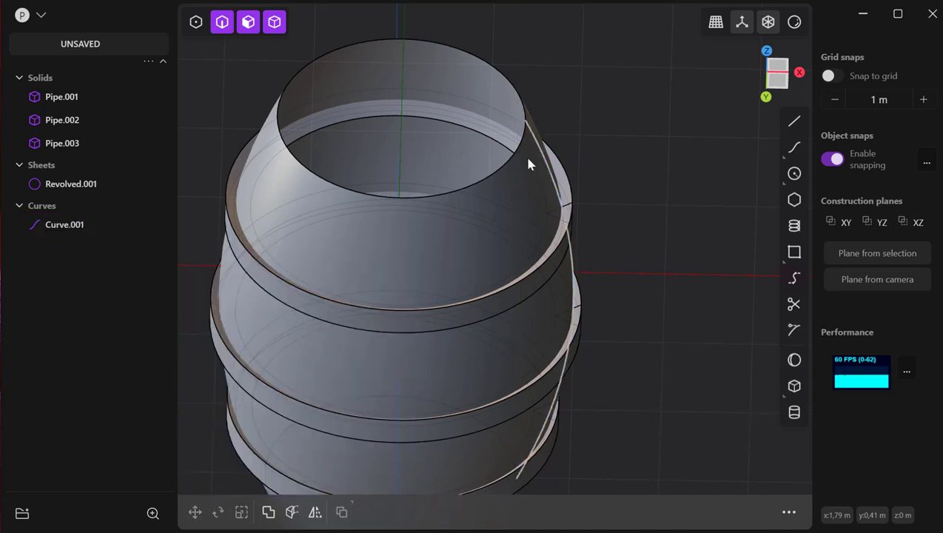
- Hide and show again the profile curve and the revolved barrel sheet, one after the other
left_click(550, 174)
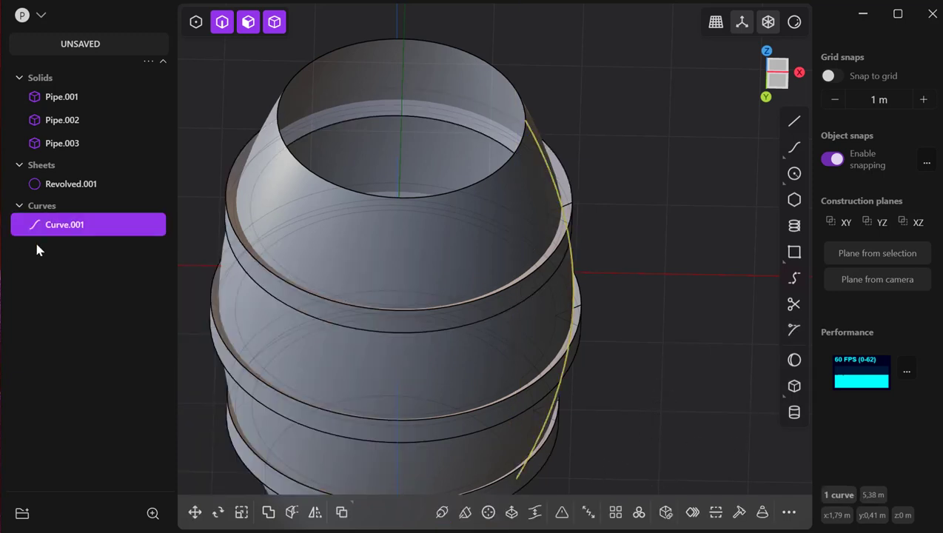
left_click(115, 225)
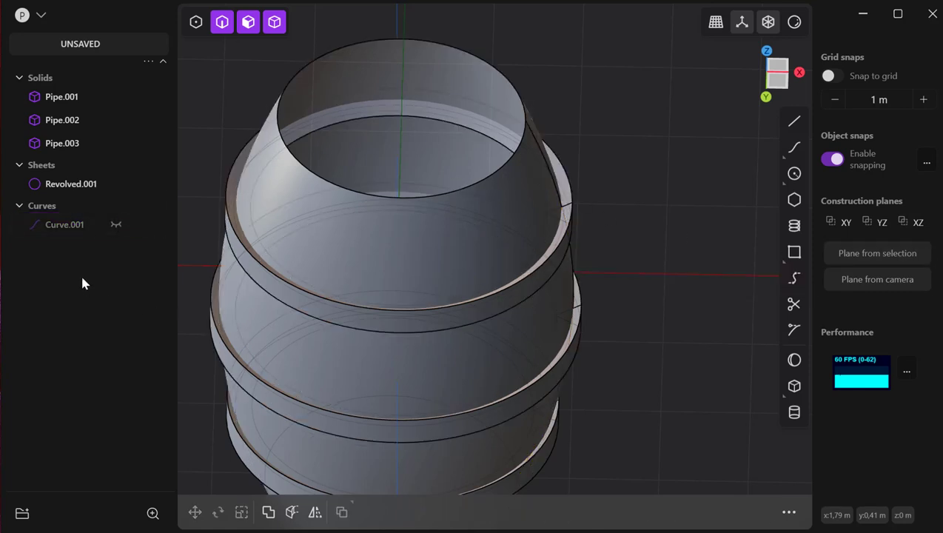
left_click(116, 224)
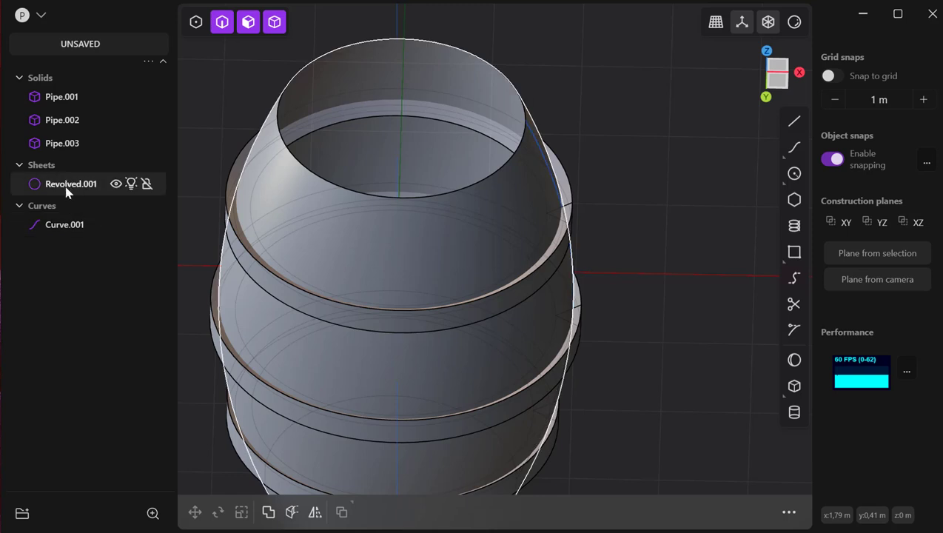
left_click(66, 191)
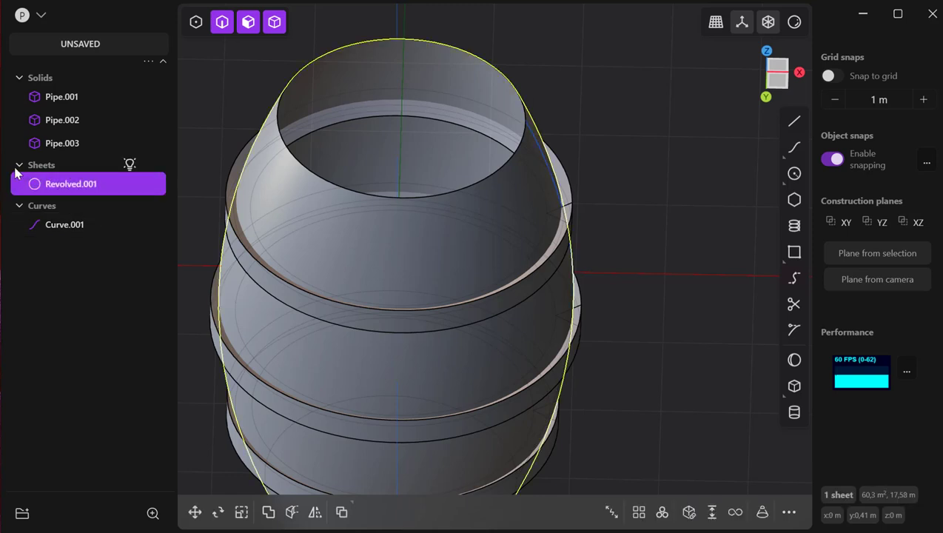
left_click(115, 185)
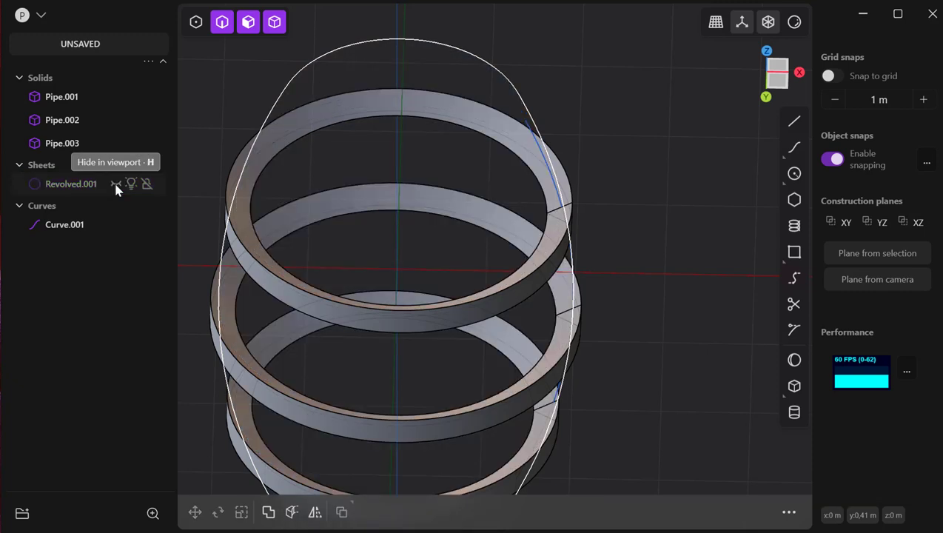
left_click(115, 185)
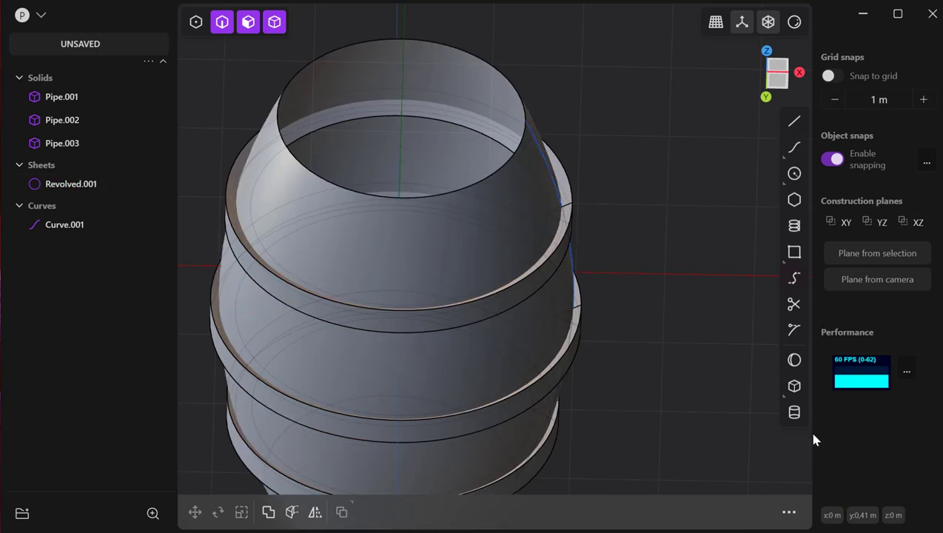
- Cap the open ends of the revolved barrel sheet to turn it into a closed solid
middle_click_drag(651, 406, 648, 368)
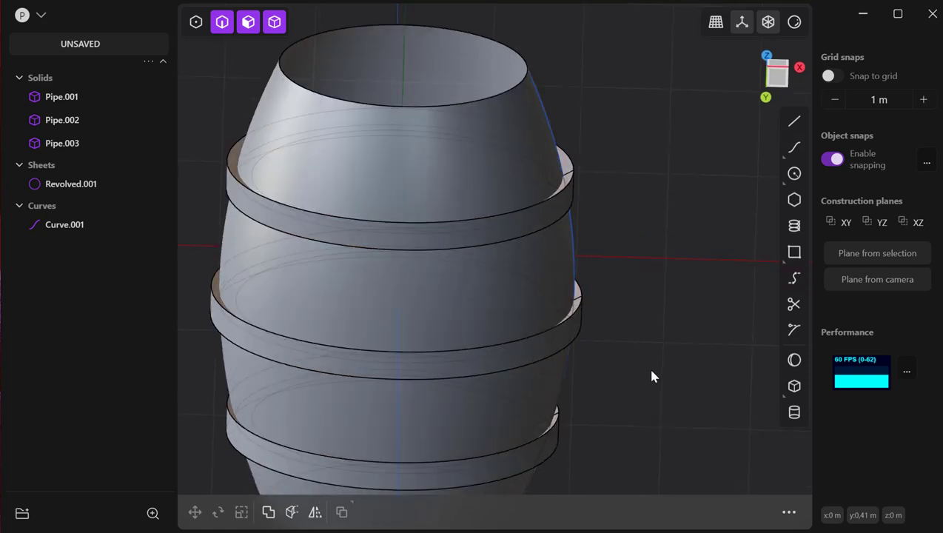
left_click(66, 184)
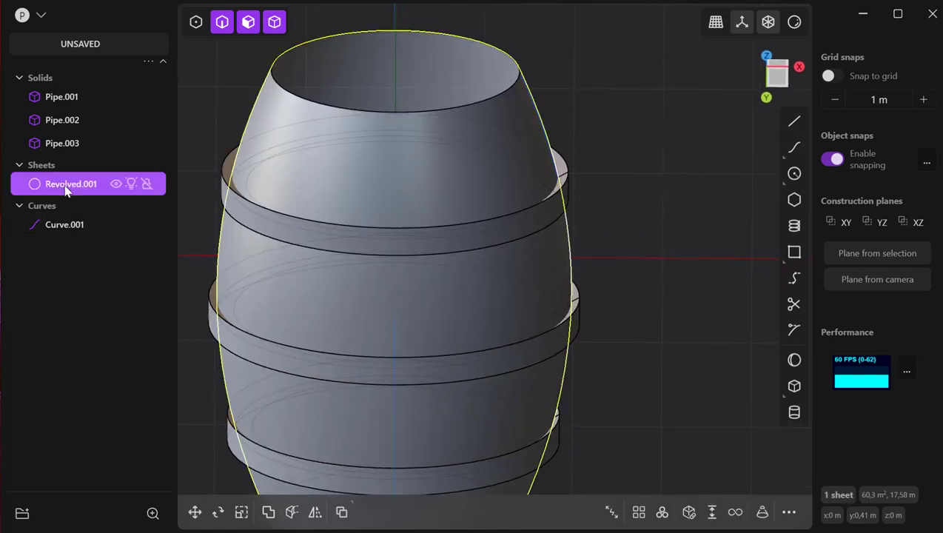
left_click(688, 513)
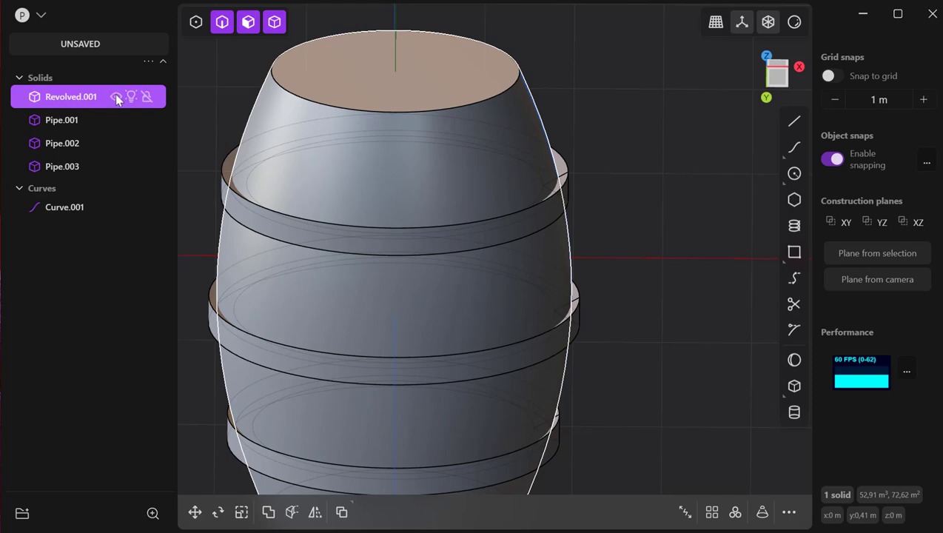
- Try to create a pipe along the barrel's profile curve with a thickness of about 0.21 m
scroll(655, 248, "down", 2)
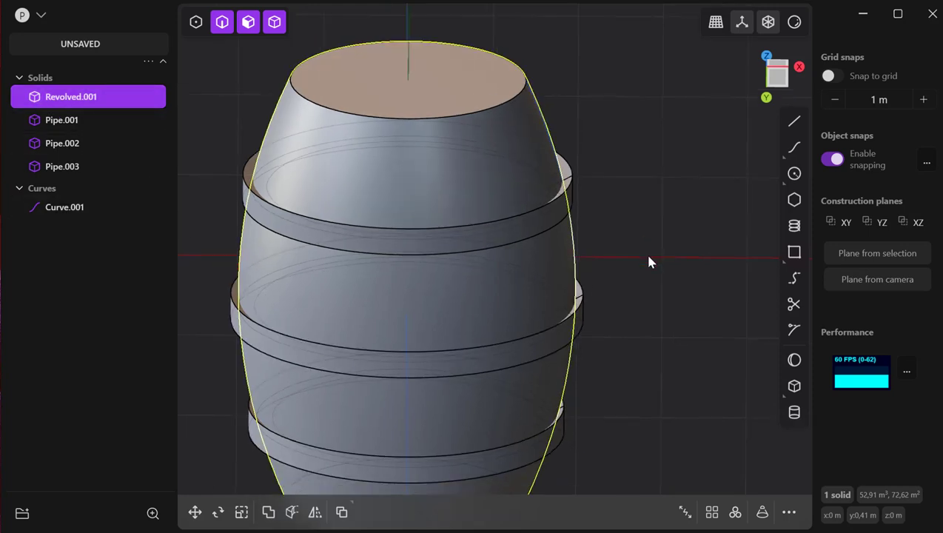
middle_click_drag(649, 265, 638, 289)
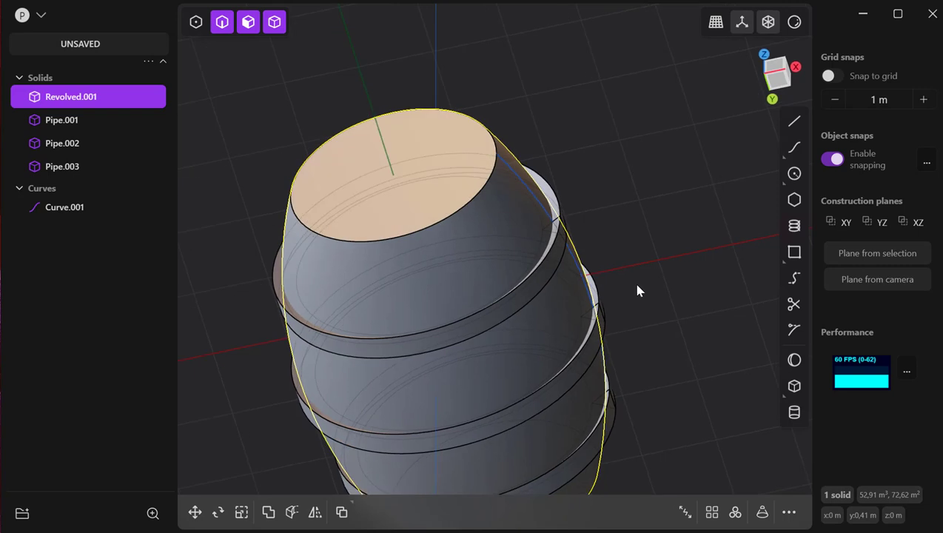
left_click(543, 212)
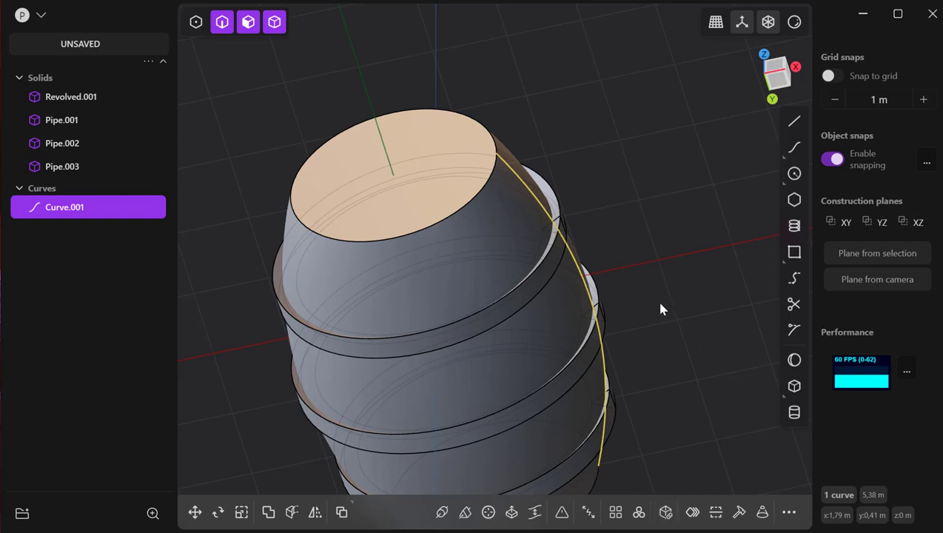
key("p")
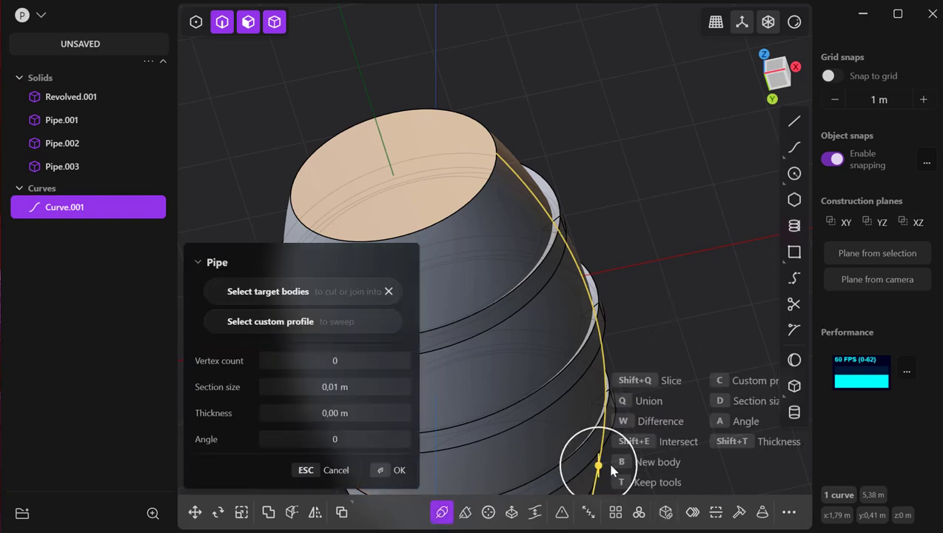
left_click_drag(603, 466, 657, 460)
key("Escape")
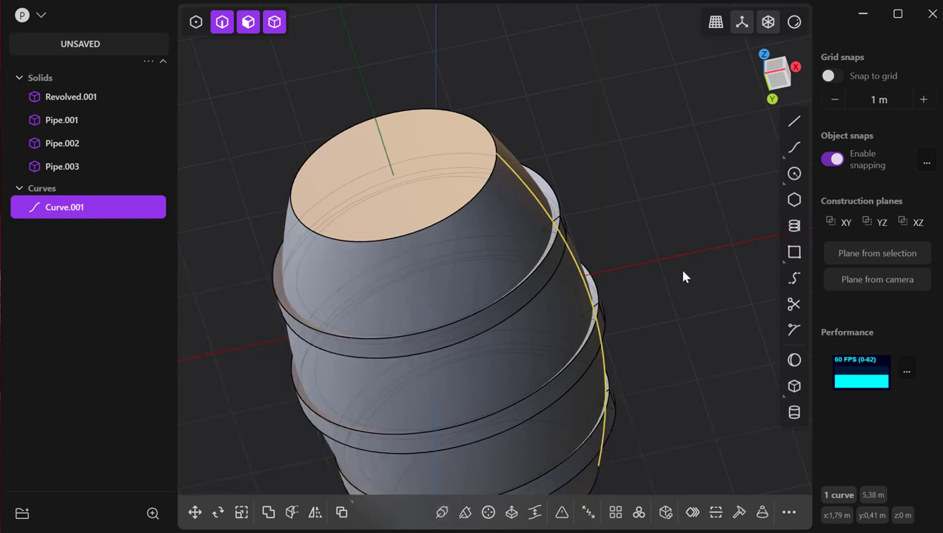
key("shift+r")
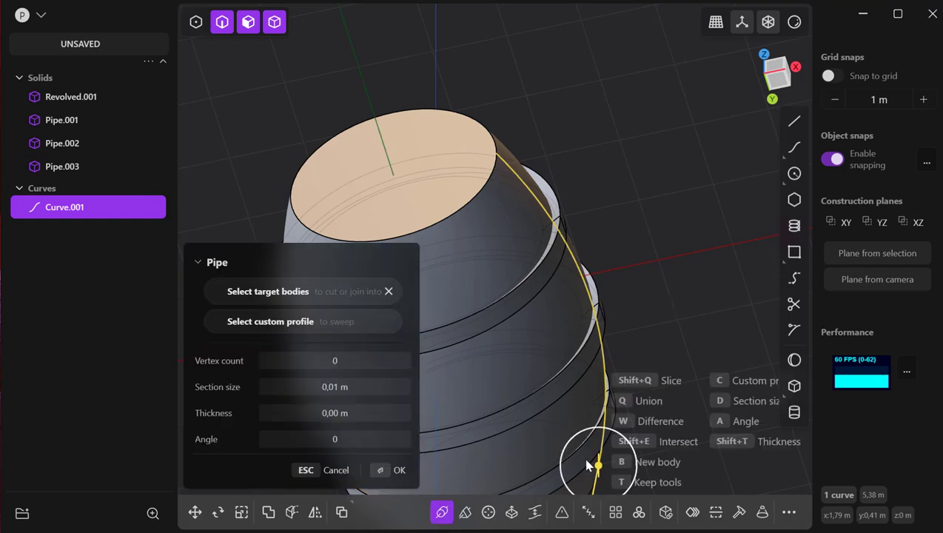
mouse_move(601, 474)
left_mouse_down()
mouse_move(642, 474)
mouse_move(590, 481)
mouse_move(600, 476)
left_mouse_up()
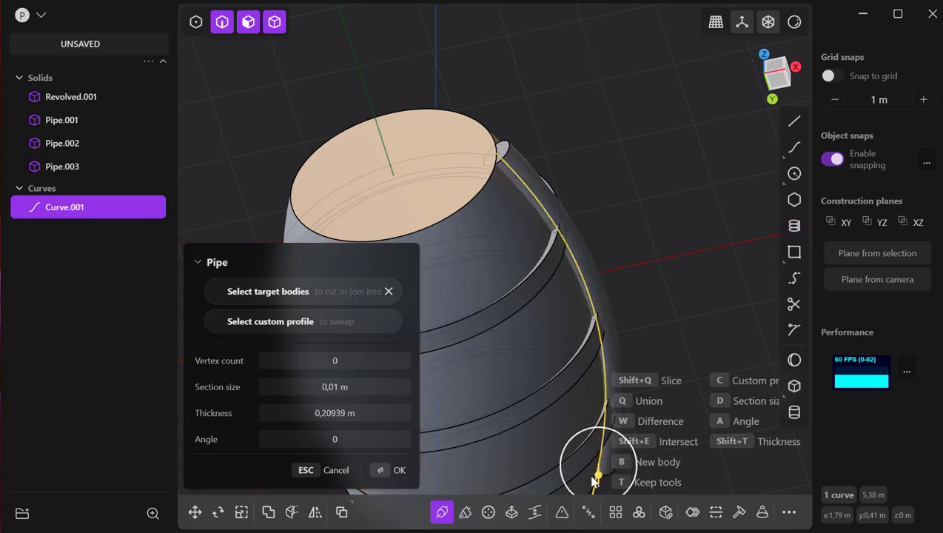
key("Return")
- Enable the control point, edge, face and solid selection modes together for the profile curve
middle_click_drag(600, 476, 619, 359)
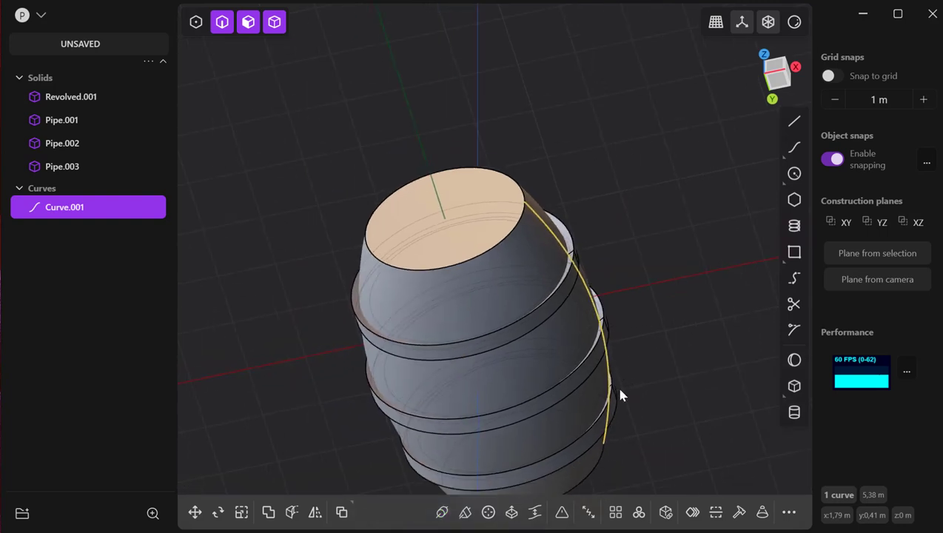
middle_click_drag(620, 396, 592, 281)
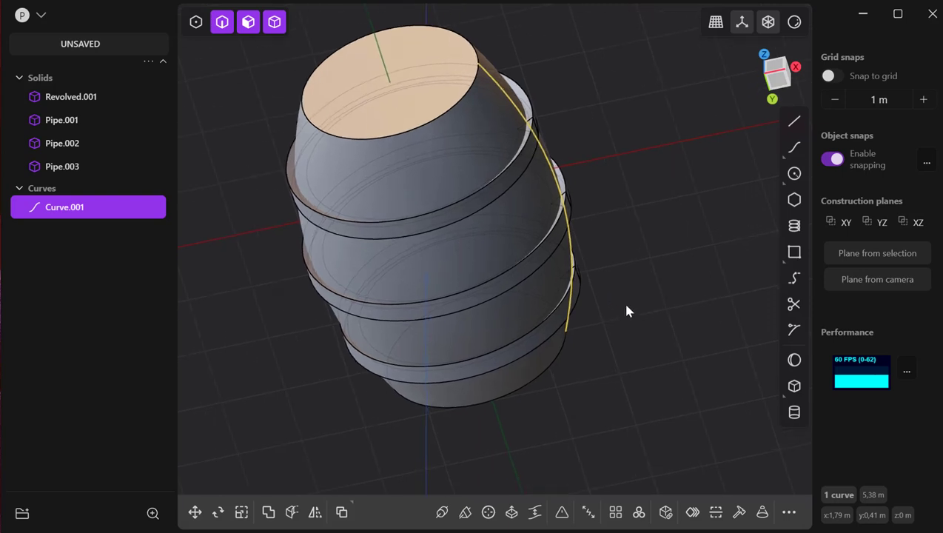
middle_click_drag(626, 311, 624, 342)
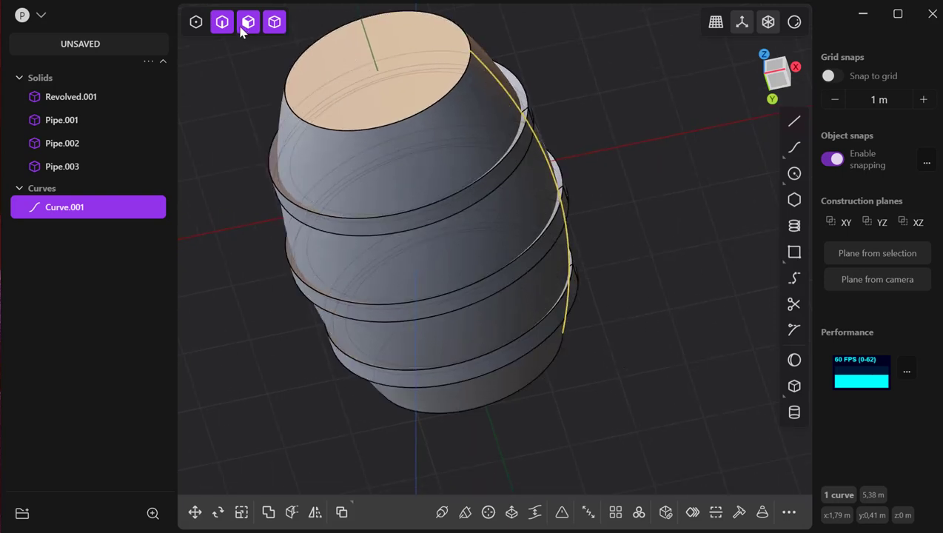
left_click(195, 23)
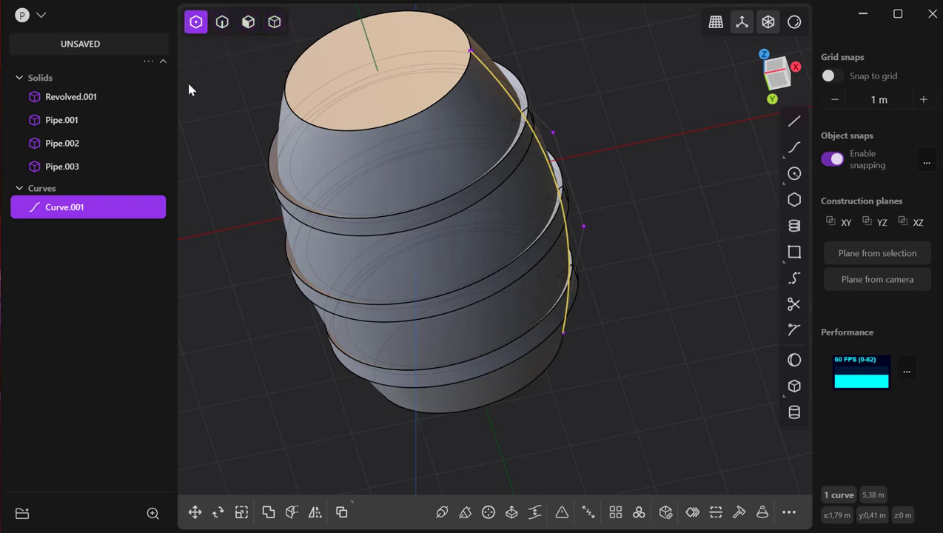
left_click(222, 22)
left_click(249, 22)
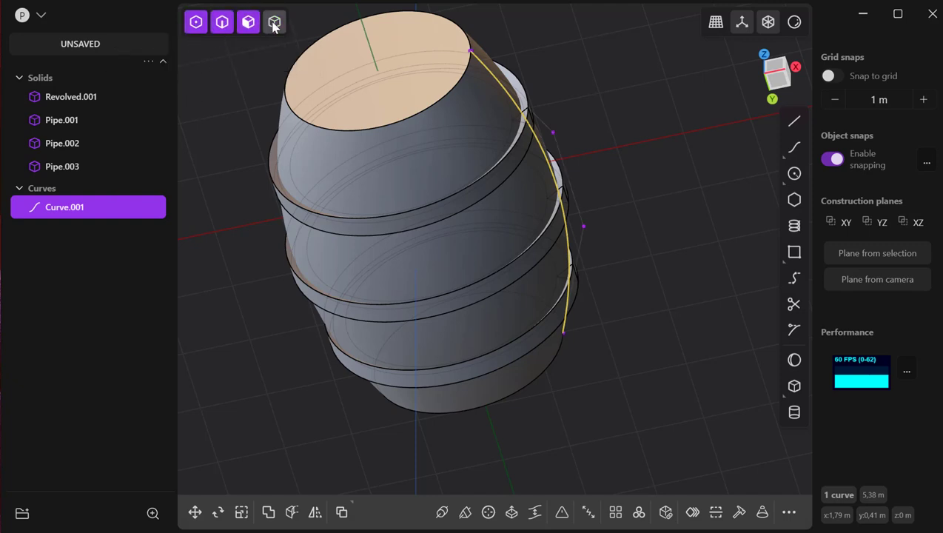
left_click(274, 23)
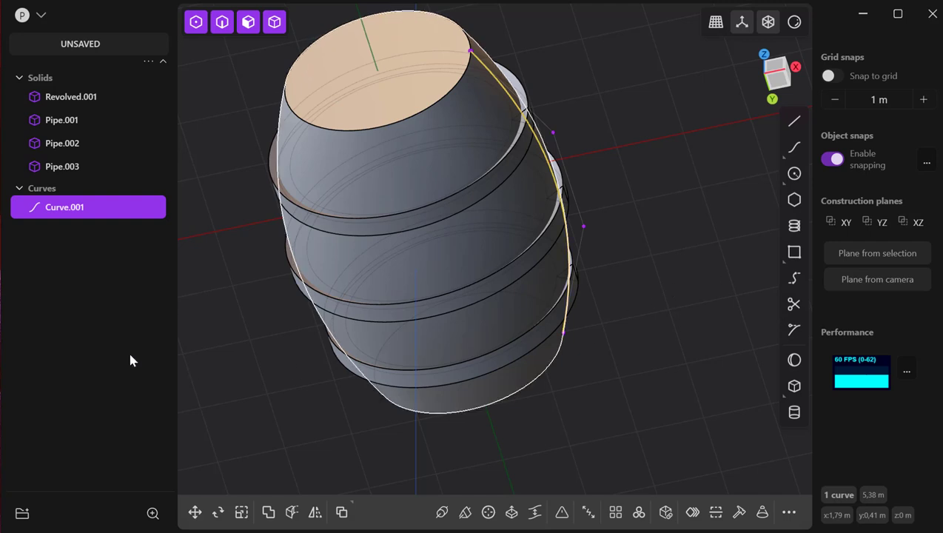
mouse_move(89, 211)
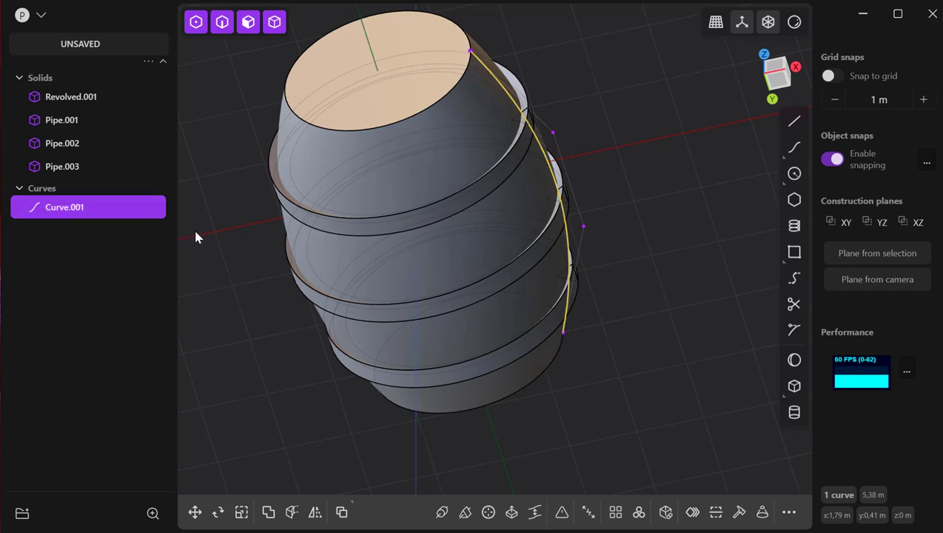
key("f")
left_click_drag(518, 199, 495, 245)
key("Return")
- Restrict selection to edges and start a pipe along the barrel's profile curve with a thickness of about 0.18 m
left_click(195, 23)
left_click(222, 22)
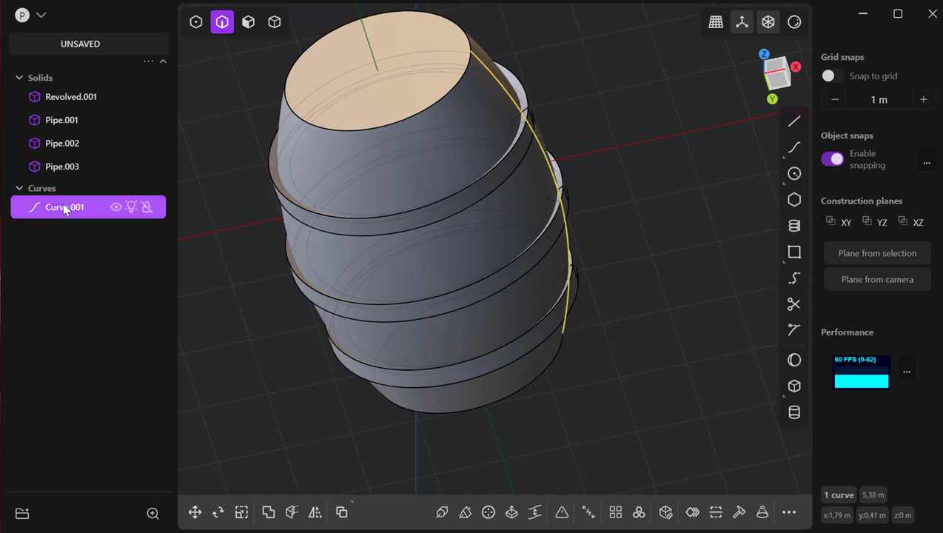
scroll(594, 135, "up", 2)
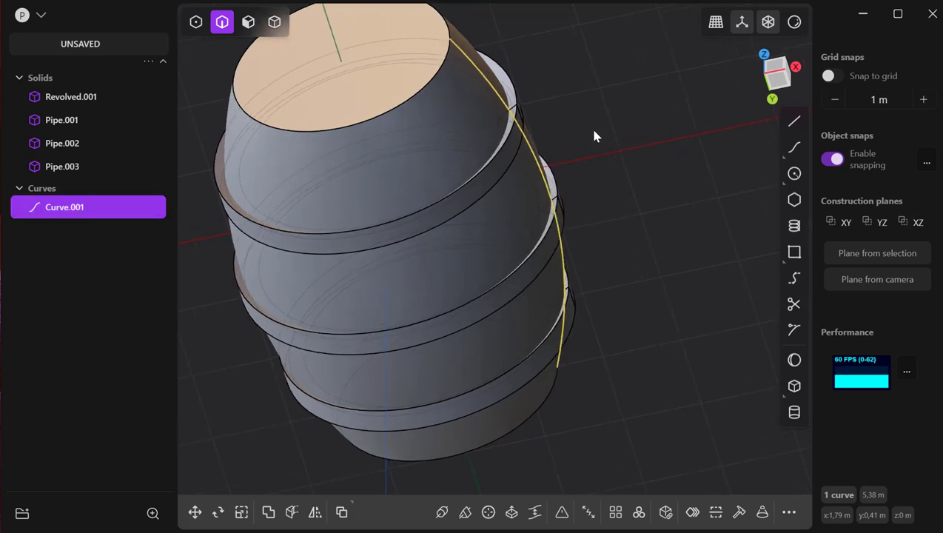
scroll(588, 142, "up", 1)
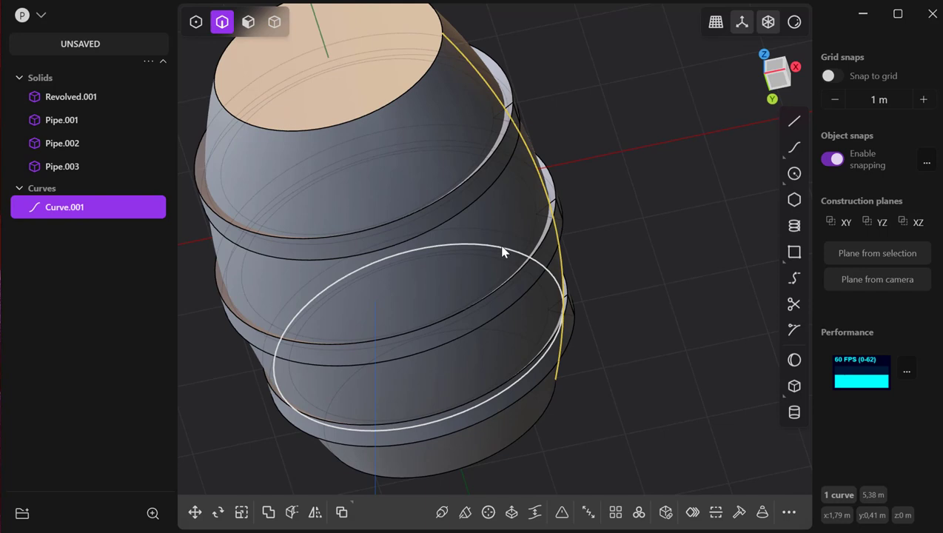
key("p")
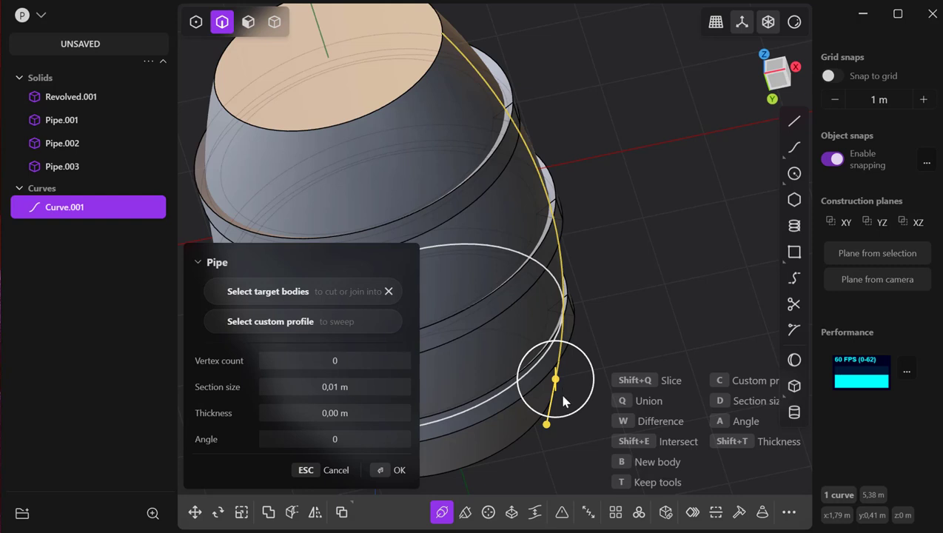
left_click_drag(556, 378, 590, 397)
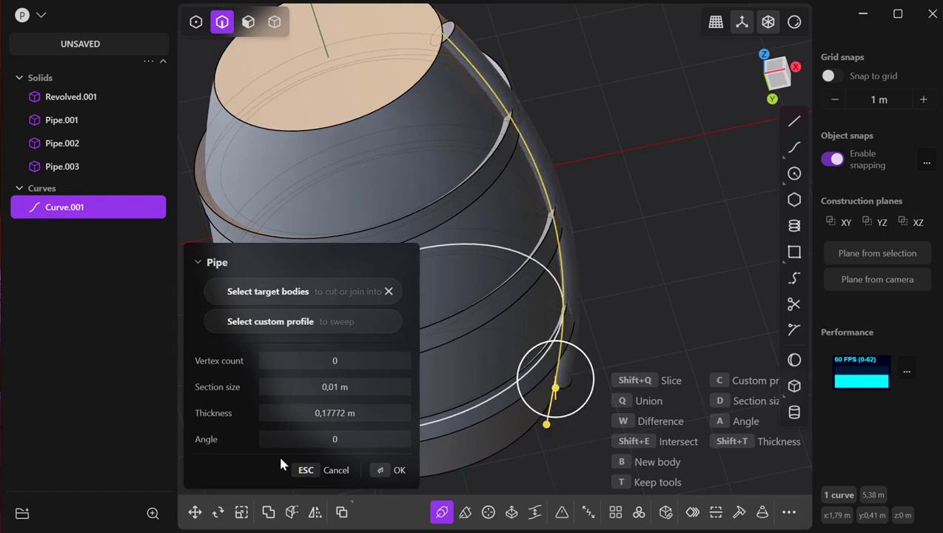
- Set the profile-curve pipe's thickness to 0.16 m
left_click(339, 425)
key("BackSpace")
key("BackSpace")
key("BackSpace")
key("BackSpace")
type("5")
key("Return")
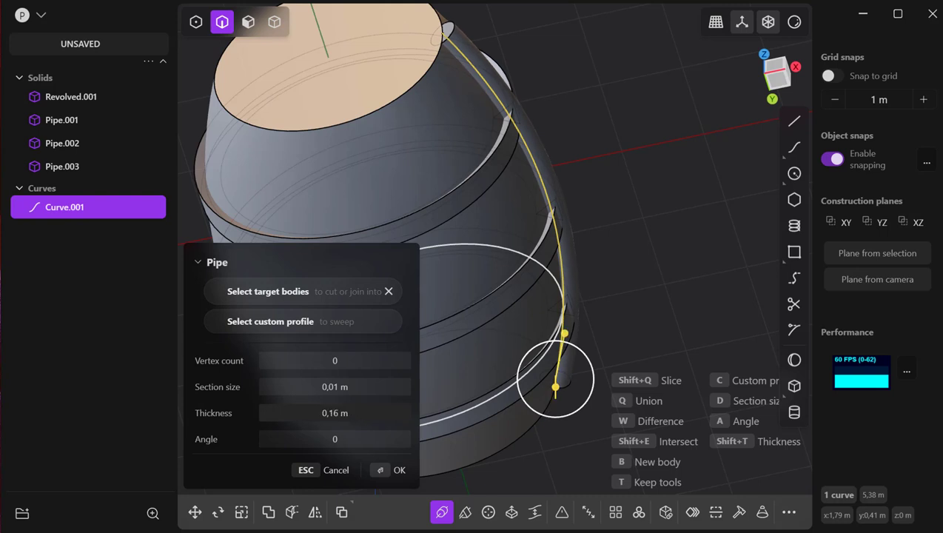
- Create the profile-curve pipe with a section size of 0.15 m, a thickness of 0 m and a vertex count of 3
left_click_drag(335, 414, 315, 413)
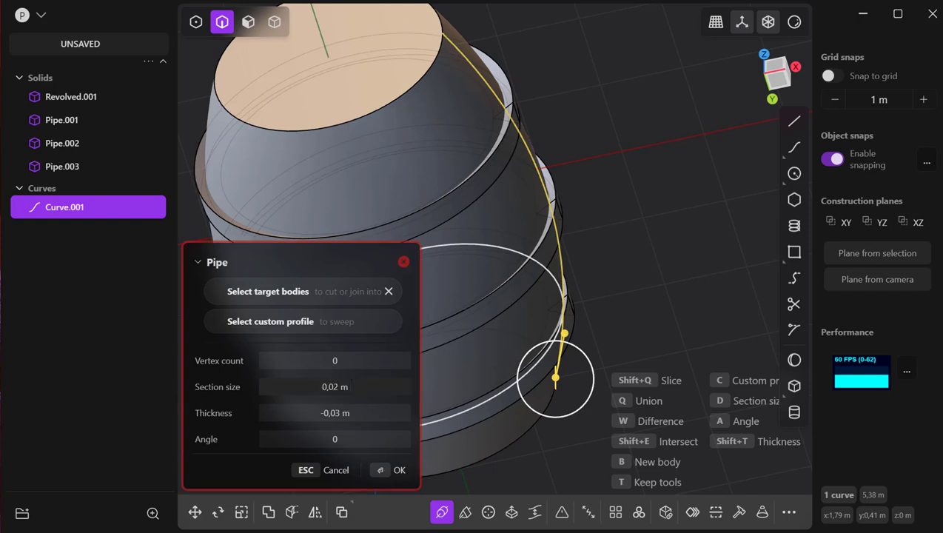
mouse_move(335, 386)
left_mouse_down()
mouse_move(357, 386)
mouse_move(335, 387)
mouse_move(348, 387)
left_mouse_up()
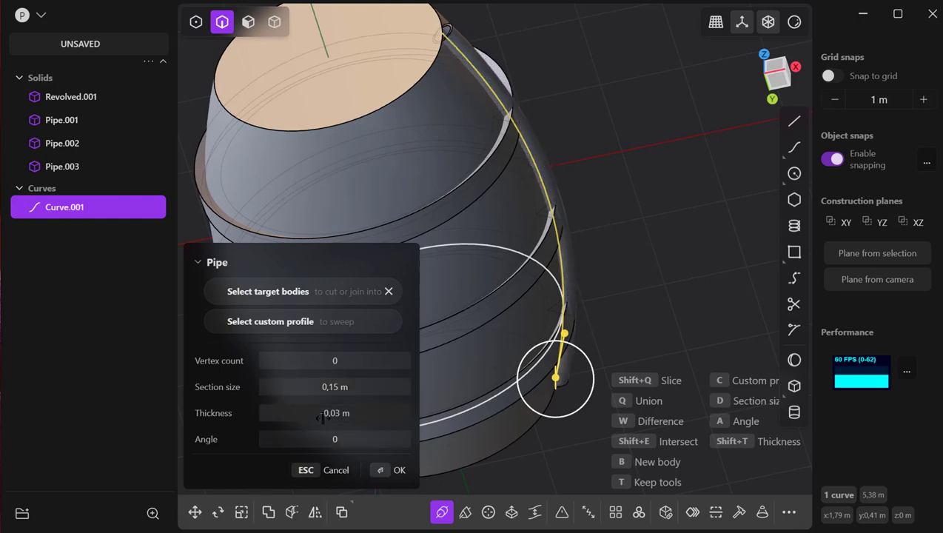
left_click_drag(322, 416, 317, 416)
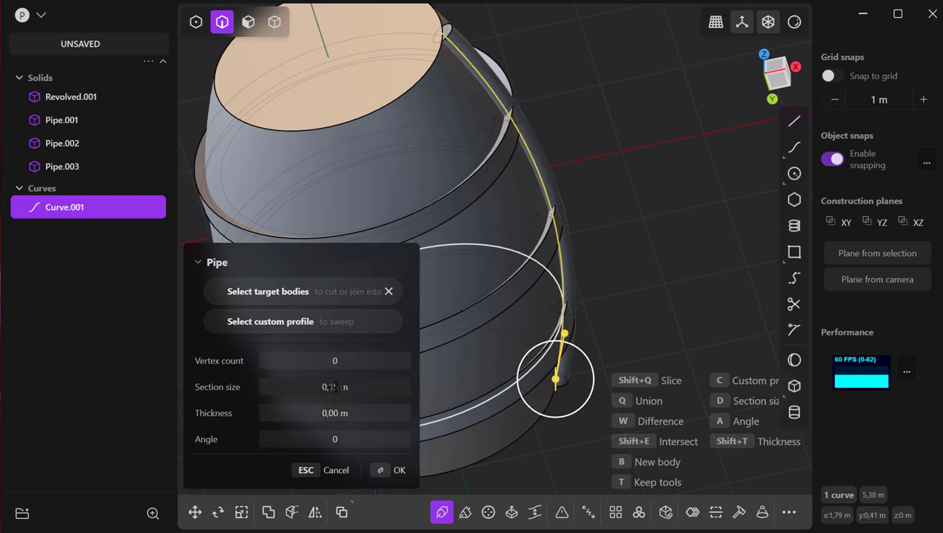
left_click(340, 364)
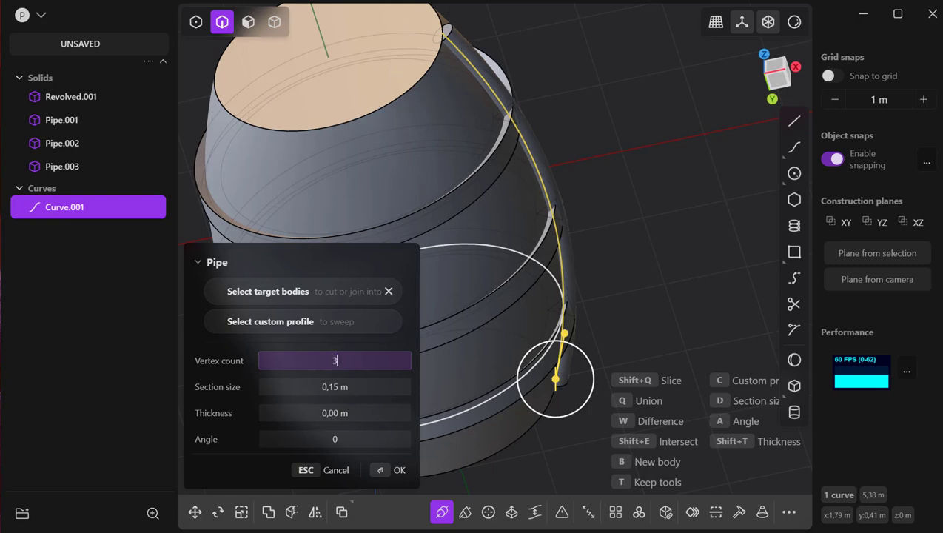
left_click(387, 472)
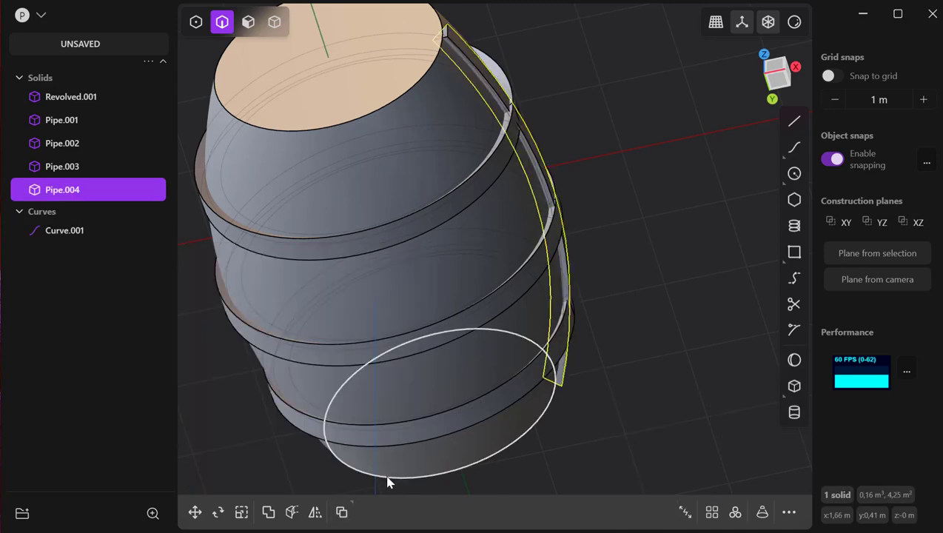
- Offset one end face of the triangular strip outward by about 0.97 m, past the barrel's end
middle_click_drag(659, 100, 675, 168)
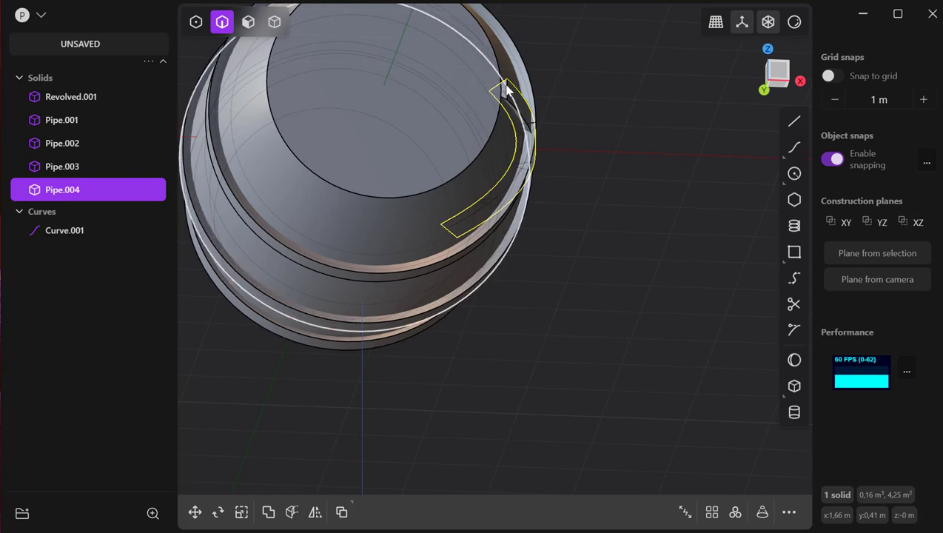
left_click(248, 21)
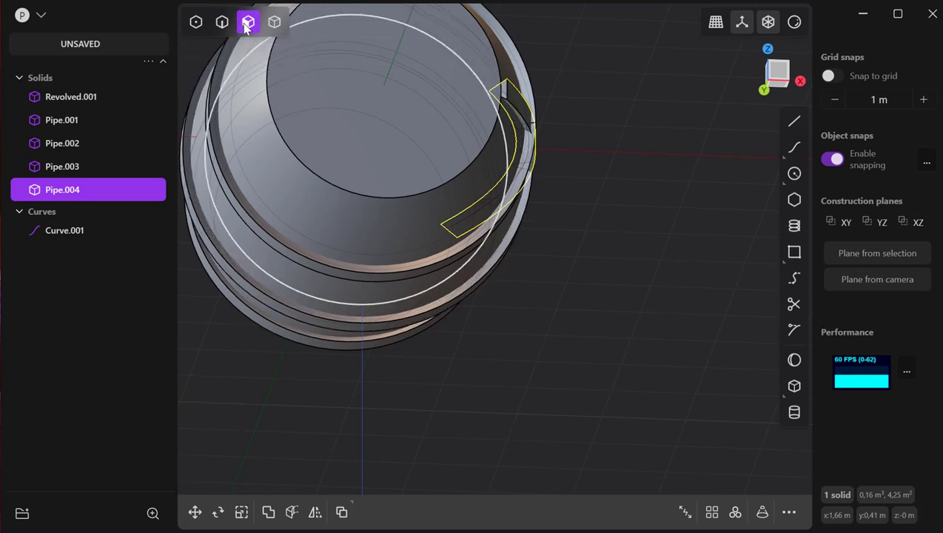
left_click(497, 90)
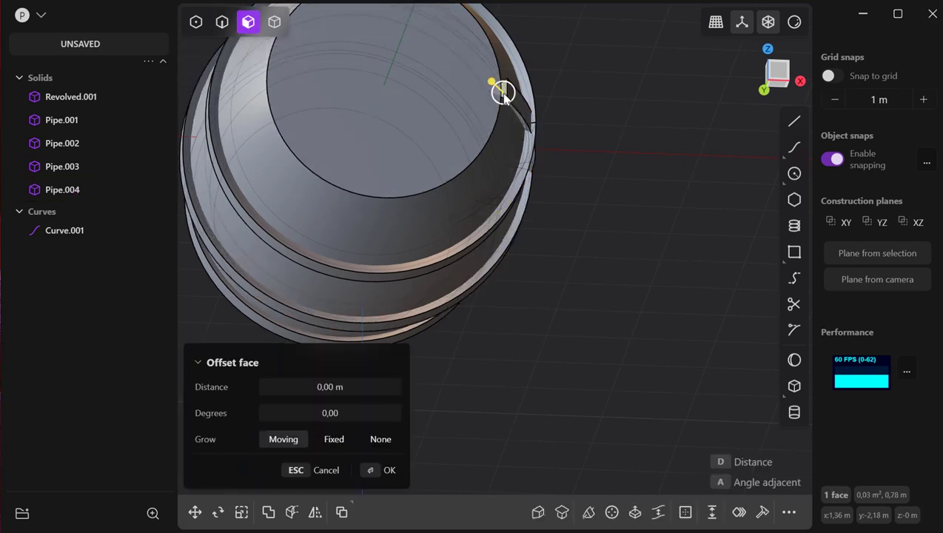
mouse_move(492, 88)
left_mouse_down()
mouse_move(477, 80)
mouse_move(486, 74)
left_mouse_up()
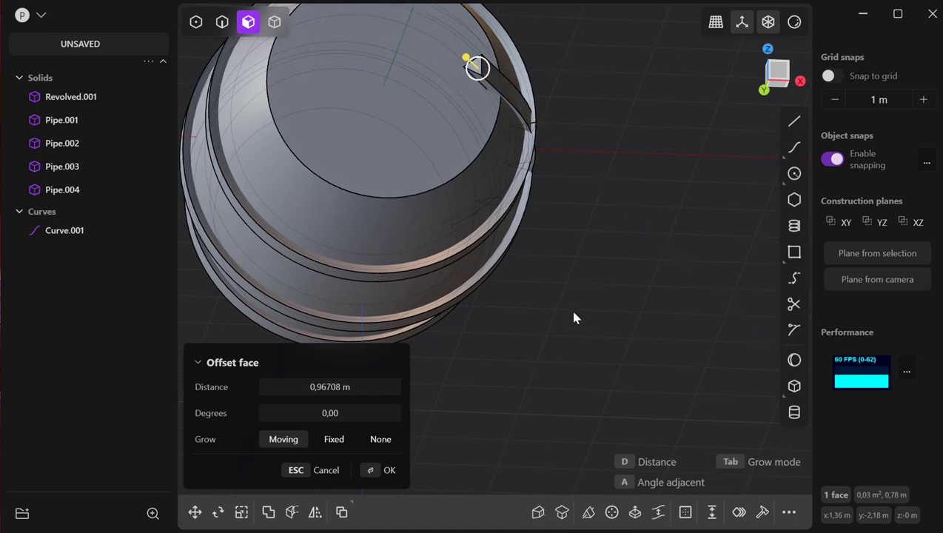
middle_click_drag(574, 318, 353, 461)
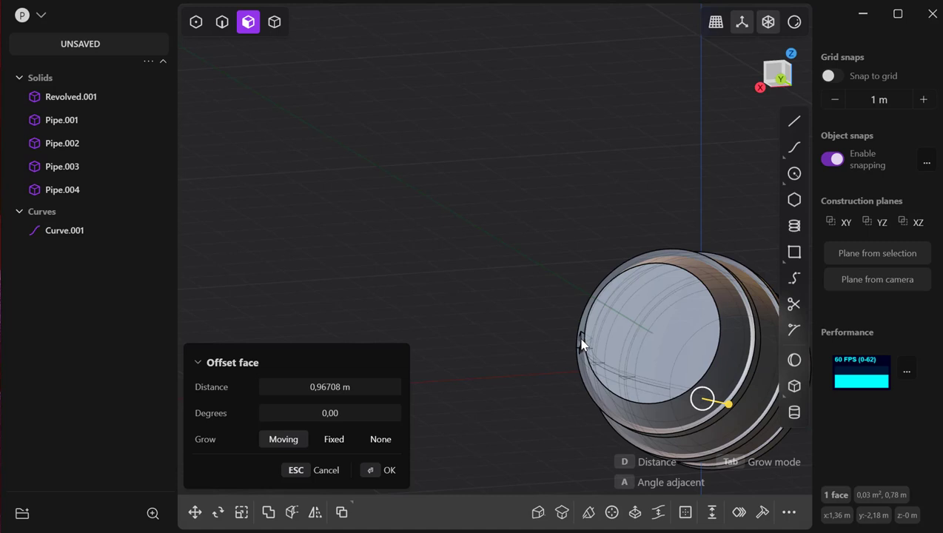
scroll(532, 414, "up", 5)
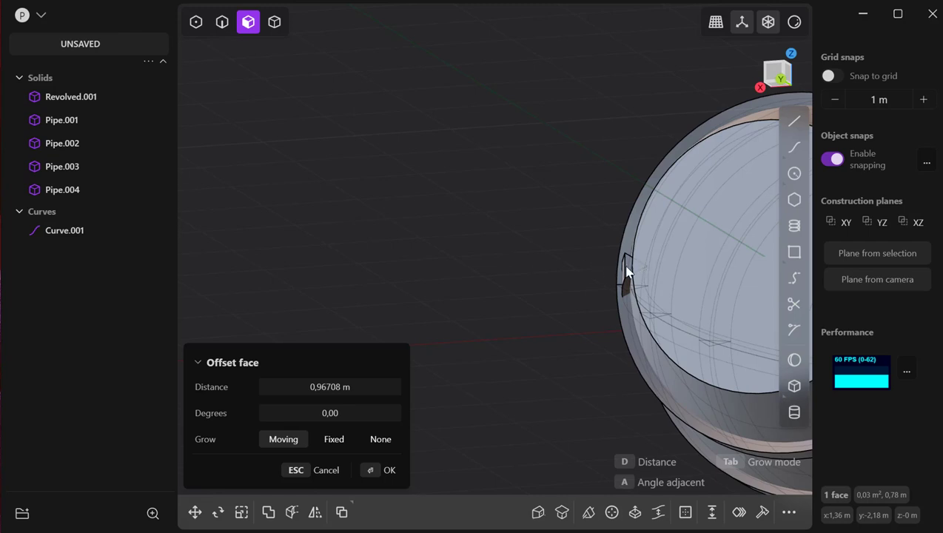
left_click(387, 474)
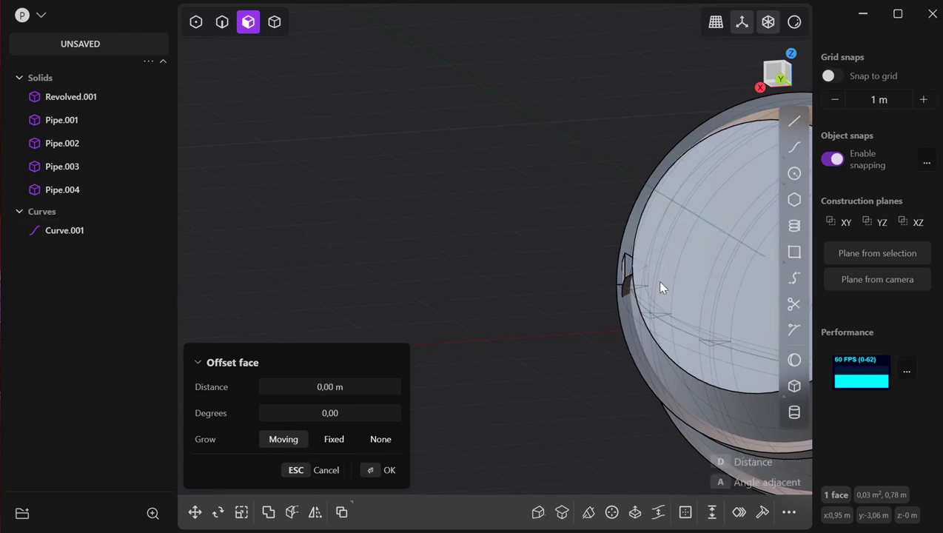
left_click(385, 474)
- Offset the strip's opposite end face outward by about 1.45 m and switch to selecting solids
left_click_drag(627, 271, 641, 226)
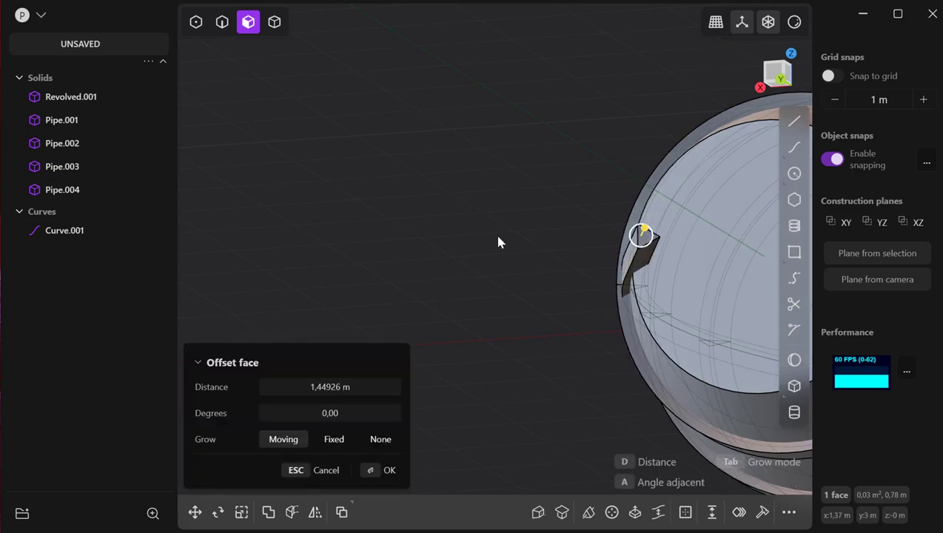
middle_click_drag(499, 242, 600, 219)
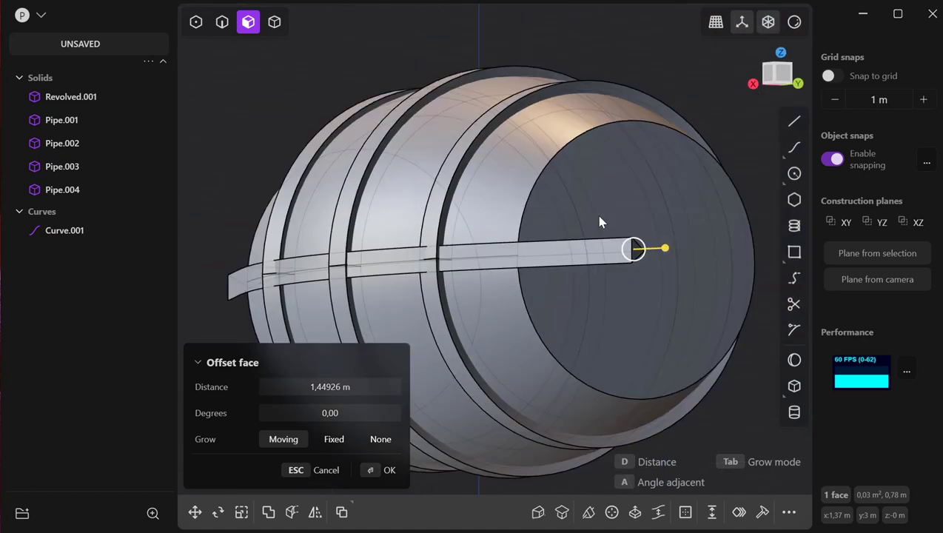
scroll(599, 222, "down", 3)
scroll(604, 263, "up", 1)
middle_click_drag(604, 263, 559, 324)
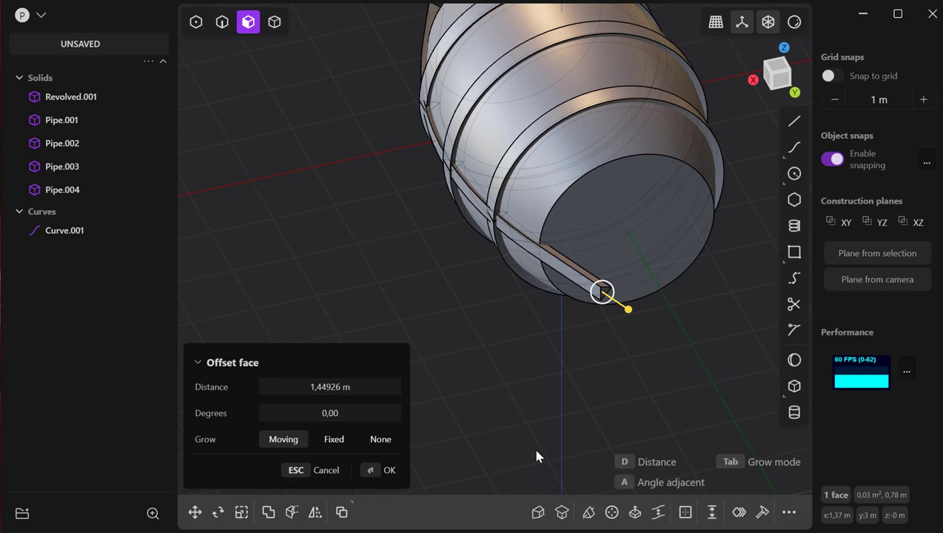
middle_click_drag(738, 309, 704, 390)
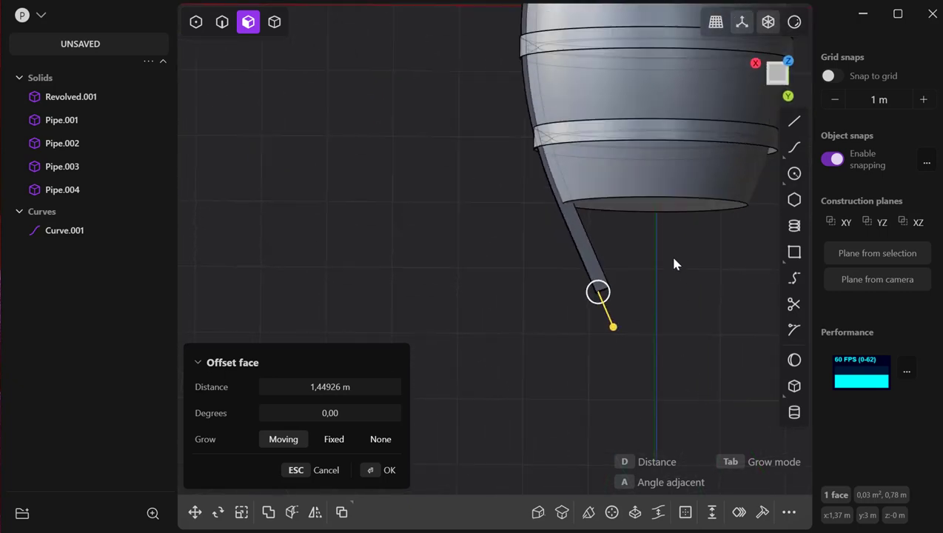
middle_click_drag(674, 264, 548, 331)
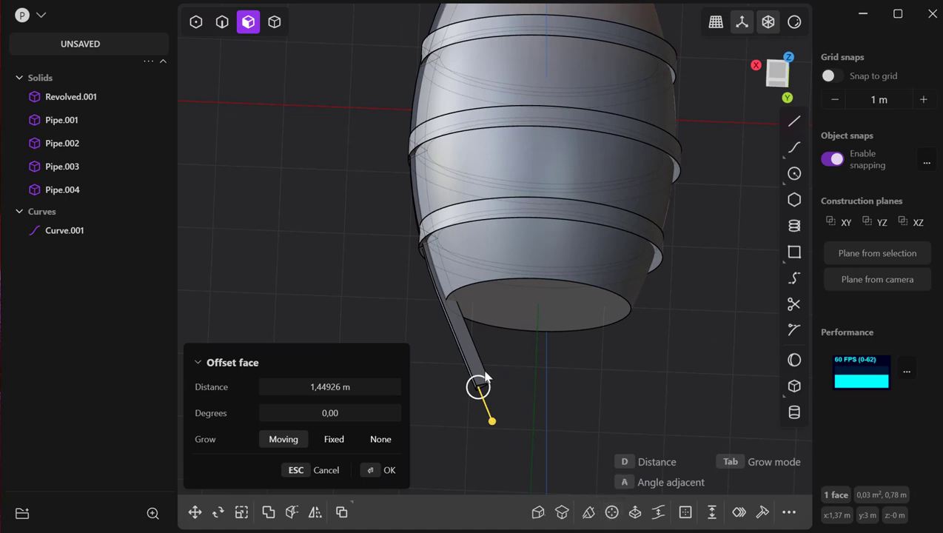
left_click(275, 21)
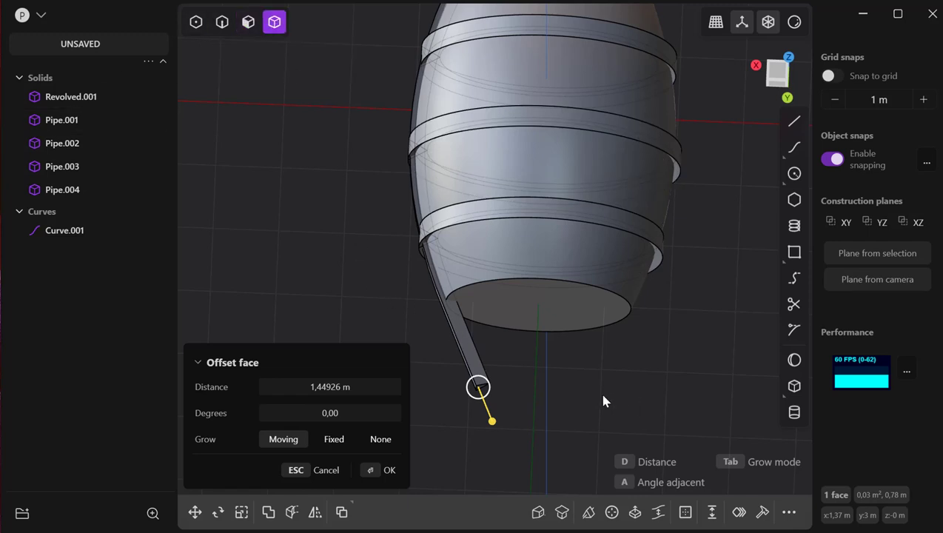
left_click(383, 470)
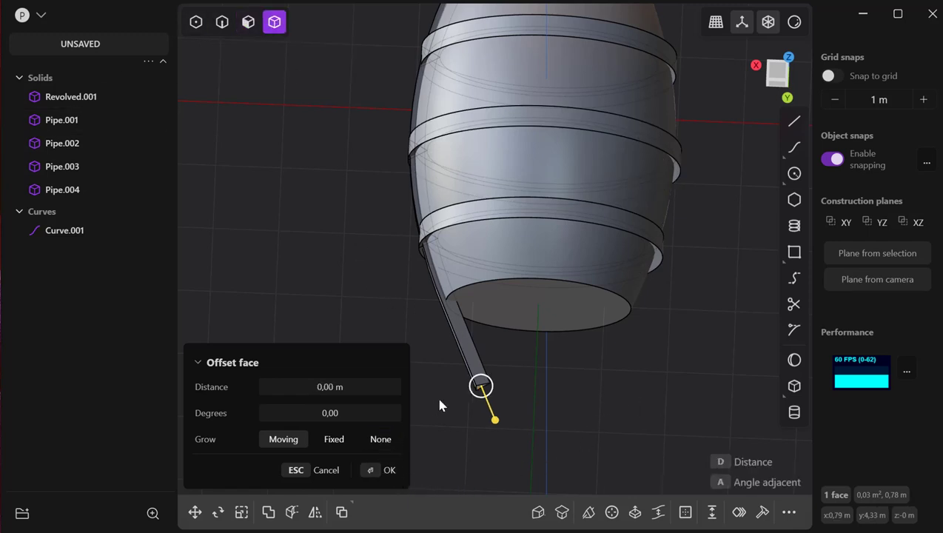
left_click(385, 474)
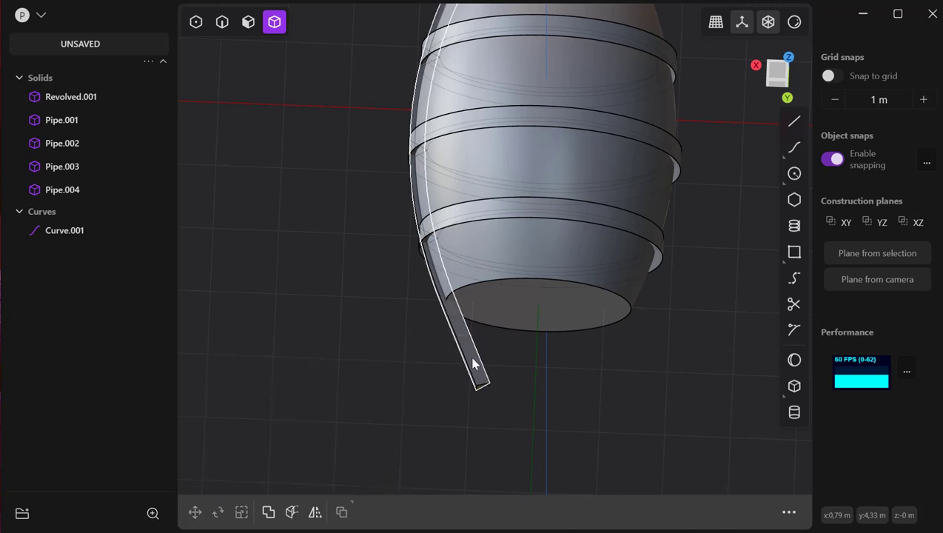
- Duplicate the strip in a radial array of 8 over 360 degrees around the center of the barrel's end face
left_click(471, 360)
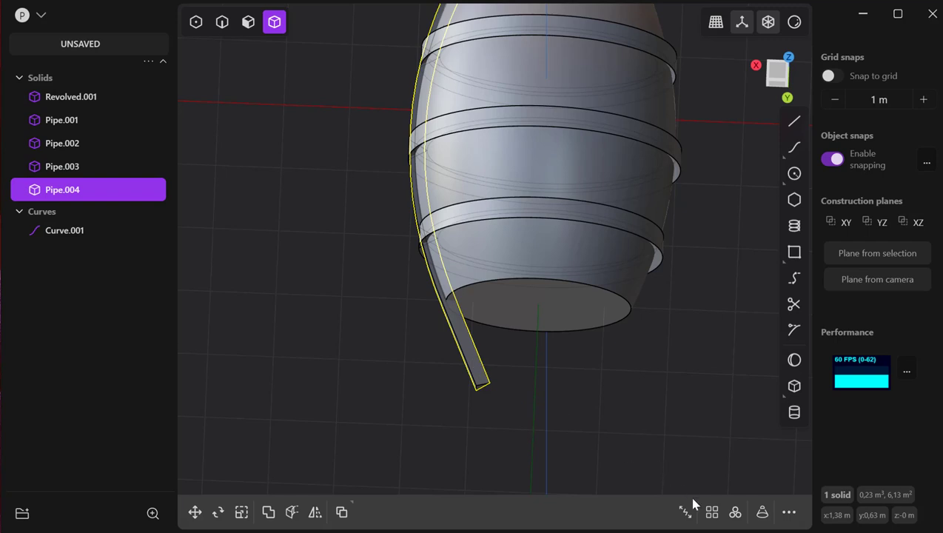
left_click(736, 513)
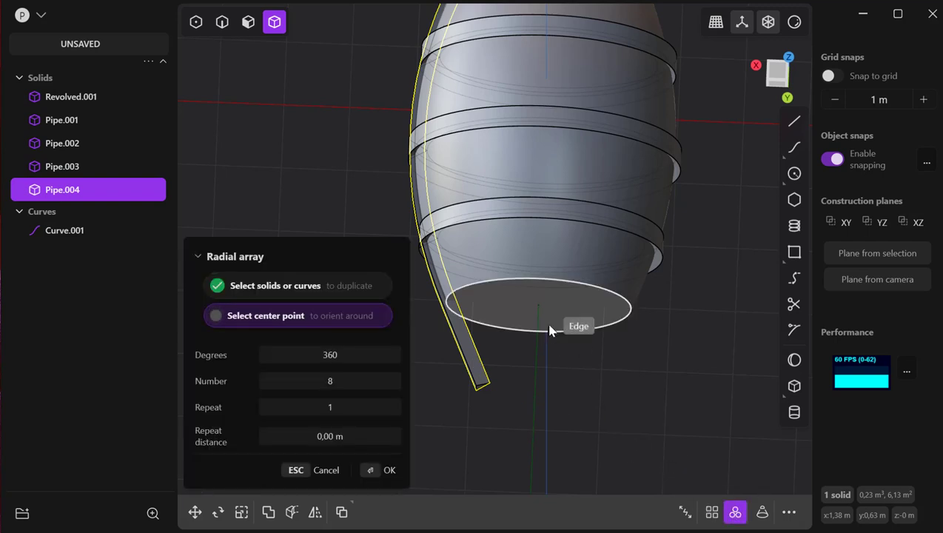
left_click(538, 303)
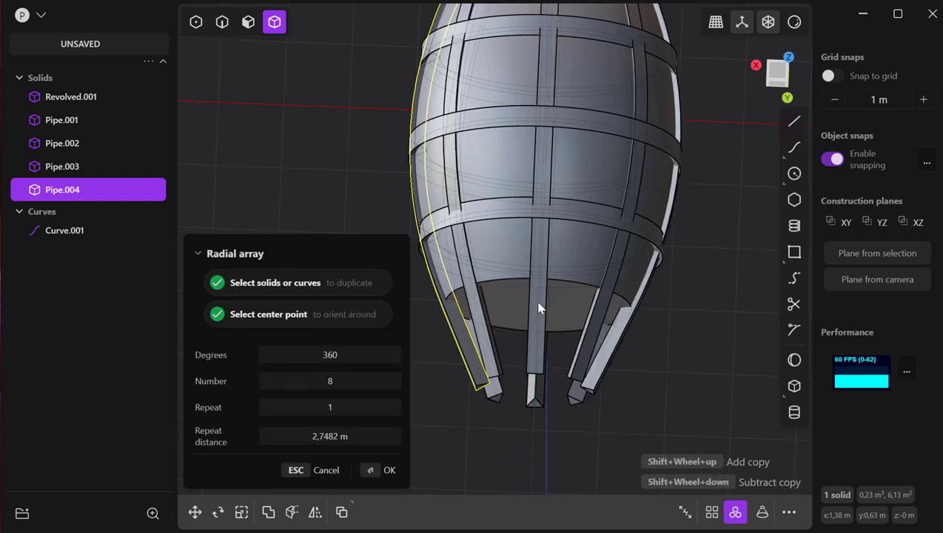
middle_click_drag(655, 357, 654, 388)
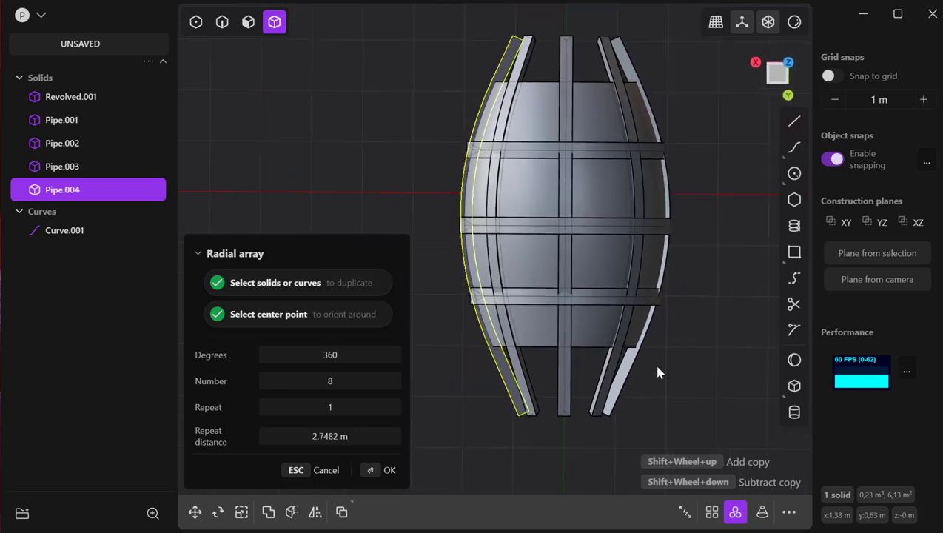
left_click(368, 471)
- Cut the three horizontal hoops and all eight triangular strips out of the barrel body with a Boolean difference, without keeping the tools
left_click(600, 198)
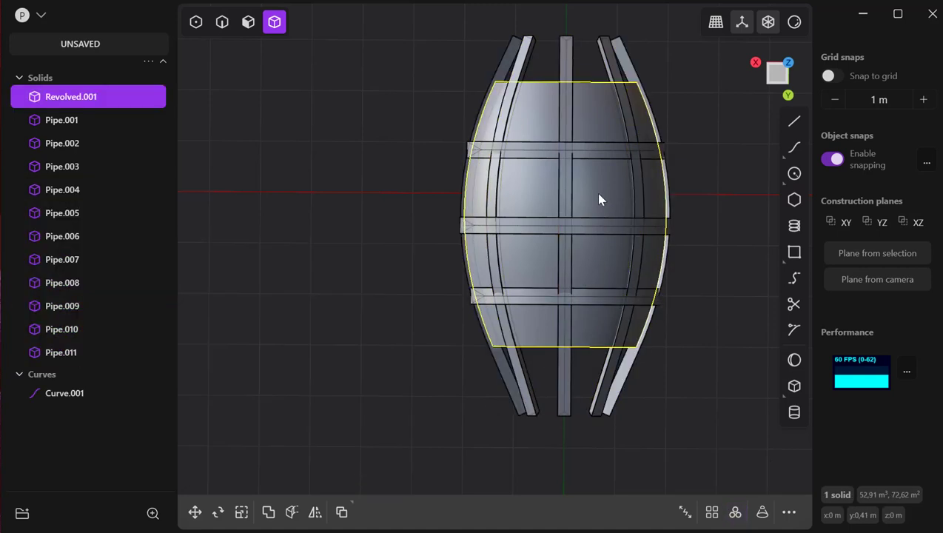
key("shift+b")
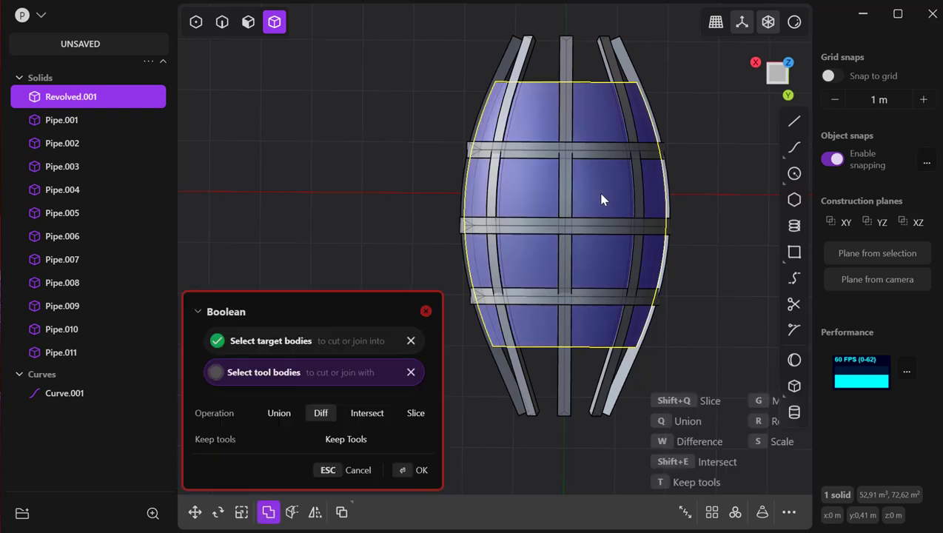
left_click(602, 400)
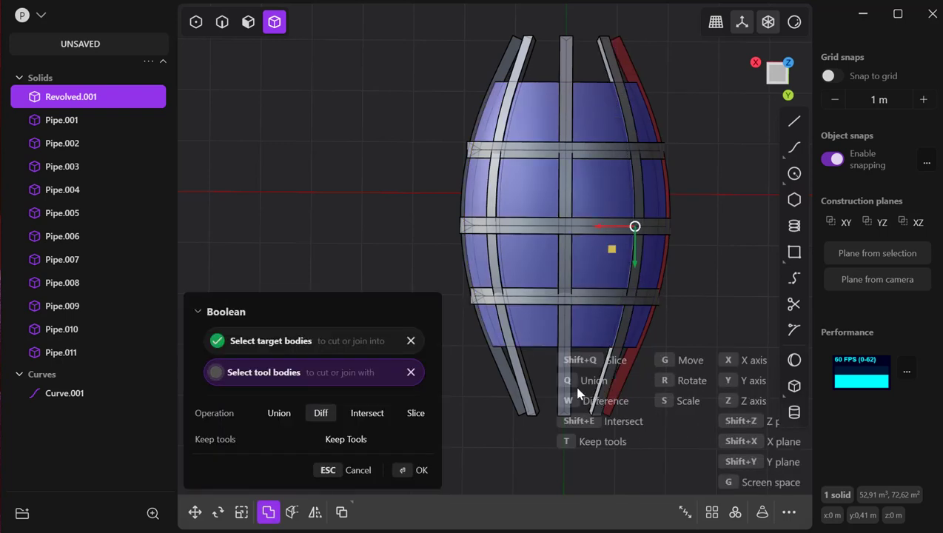
left_click(603, 154, "shift")
left_click(561, 112, "shift")
left_click(505, 111, "shift")
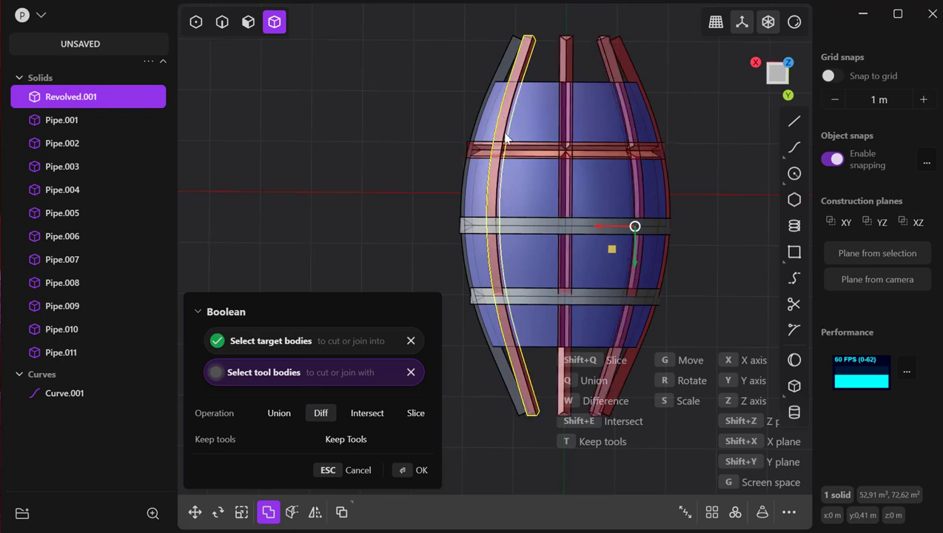
left_click(515, 228, "shift")
left_click(520, 300, "shift")
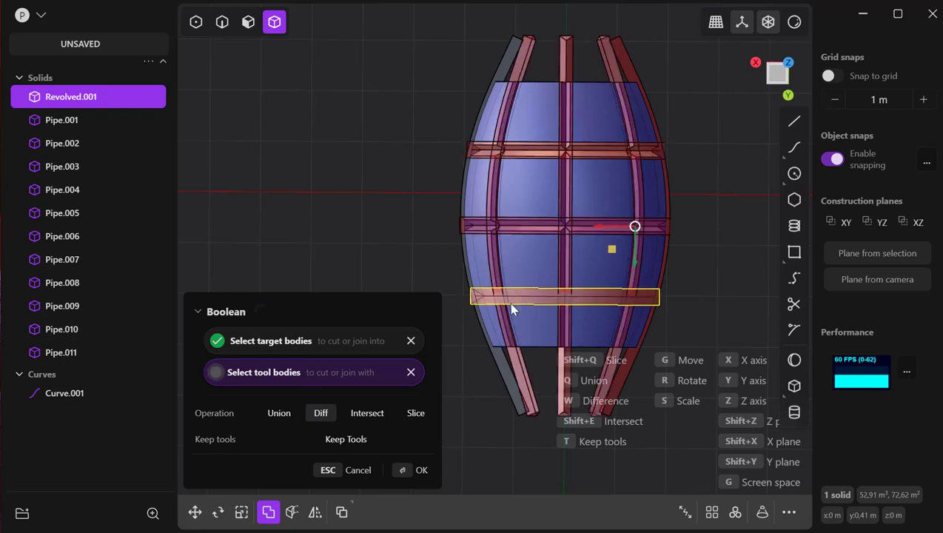
middle_click_drag(511, 304, 654, 227)
left_click(453, 253, "shift")
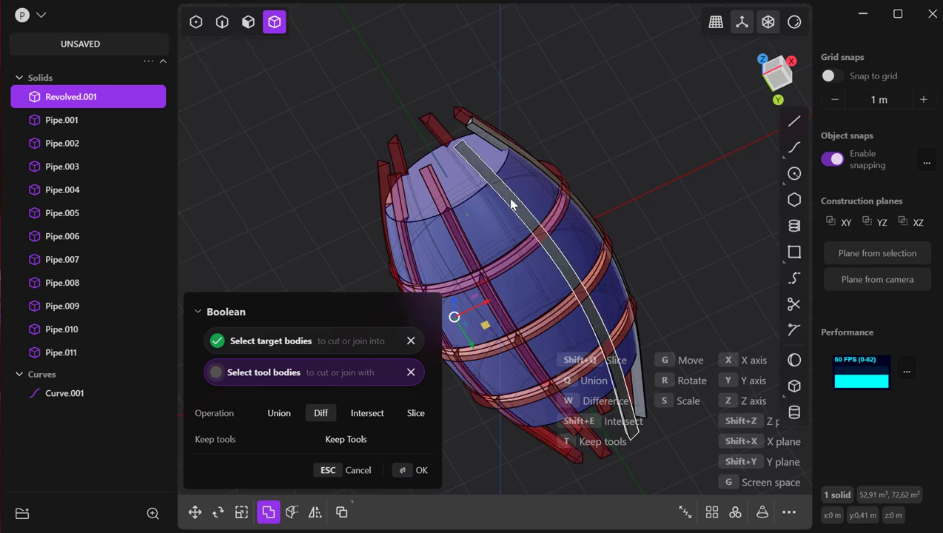
left_click(487, 134, "shift")
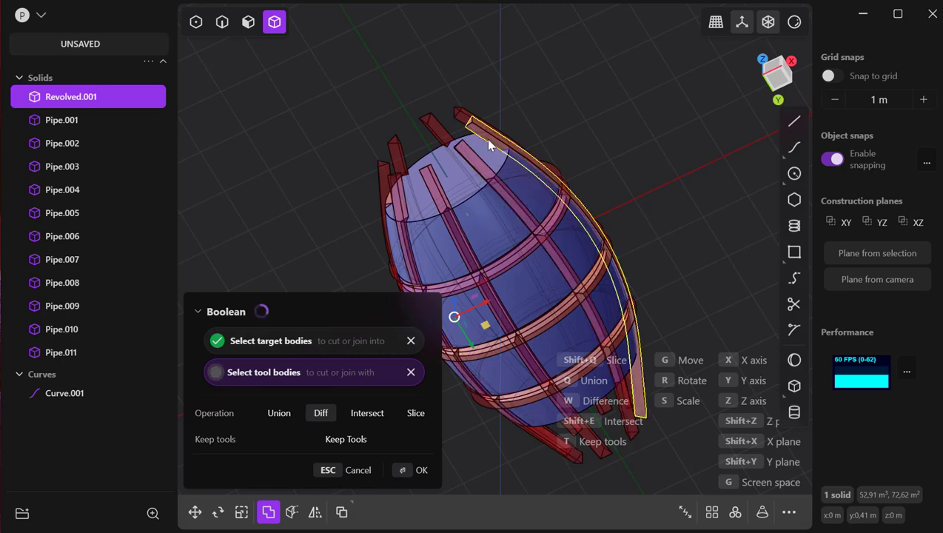
middle_click_drag(616, 244, 663, 263)
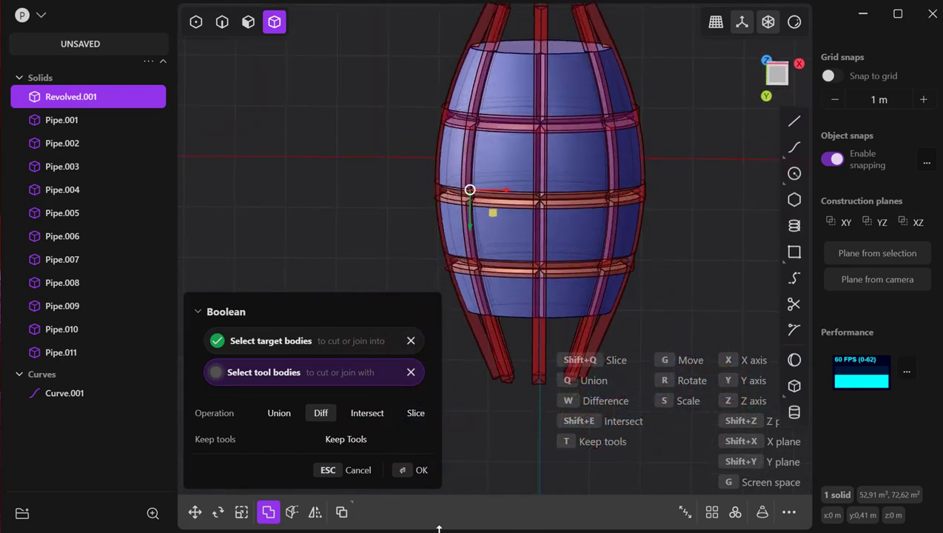
left_click(401, 474)
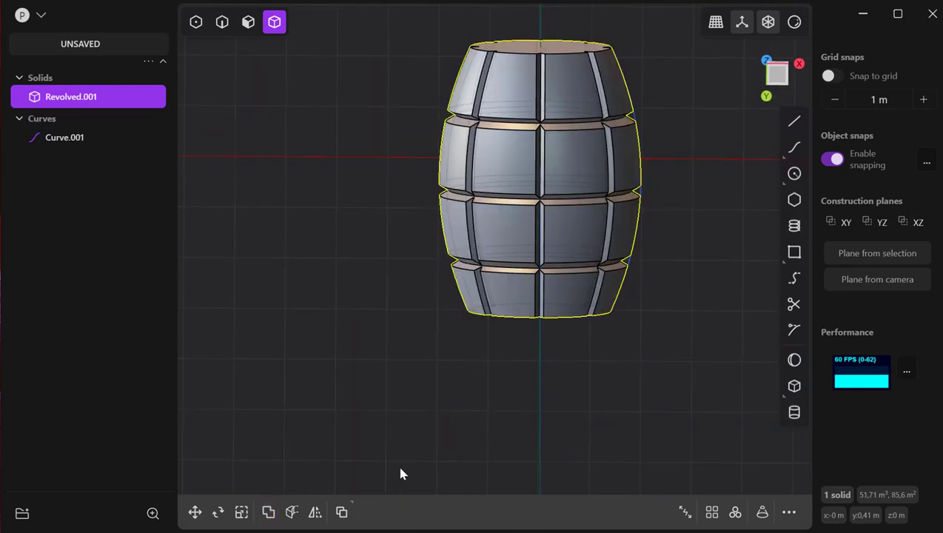
- Enable edge, face and solid selection together and delete the leftover profile curve Curve.001
middle_click_drag(455, 354, 466, 269)
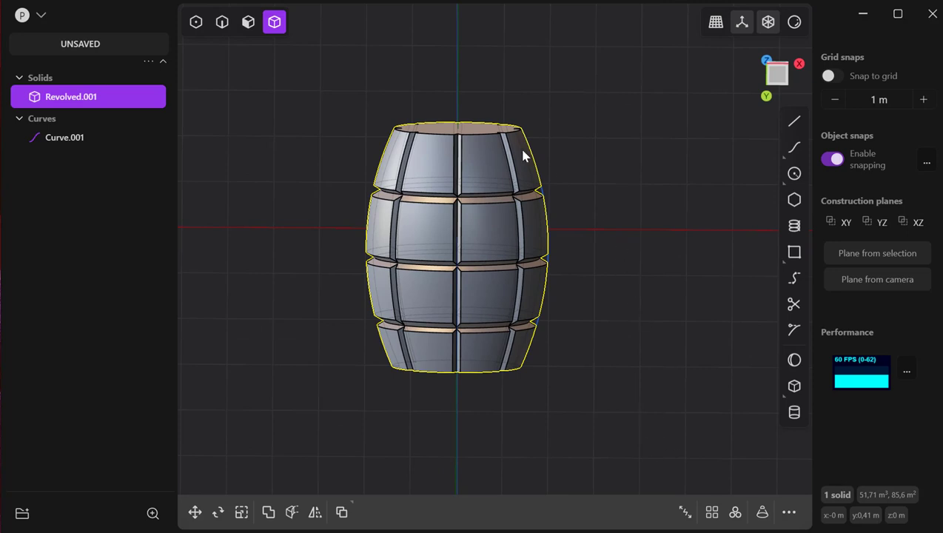
left_click_drag(581, 84, 273, 495)
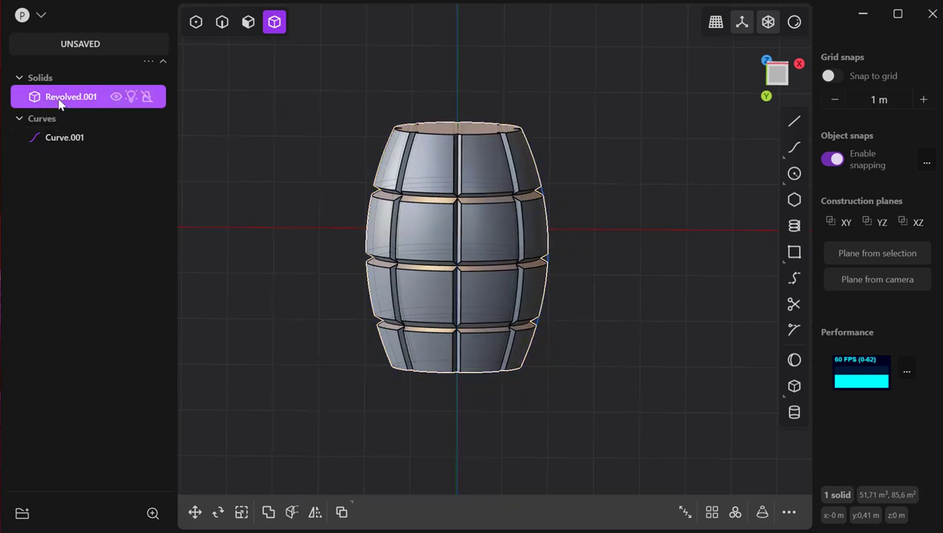
left_click(222, 22)
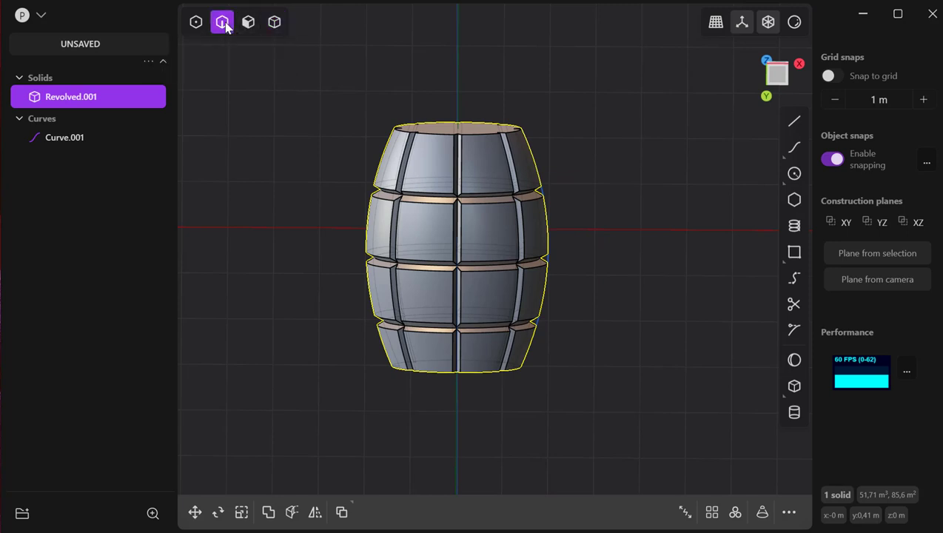
left_click(248, 23)
left_click(275, 22)
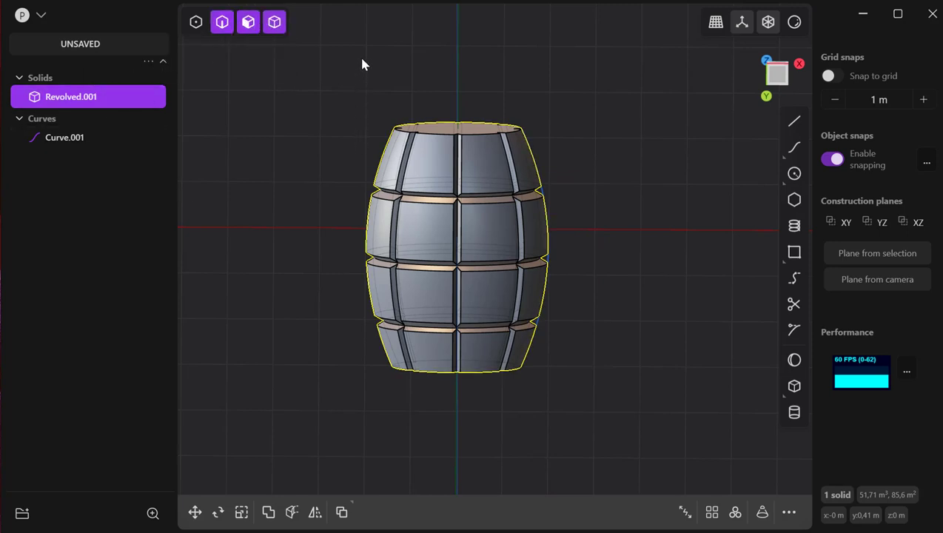
left_click_drag(361, 59, 670, 409)
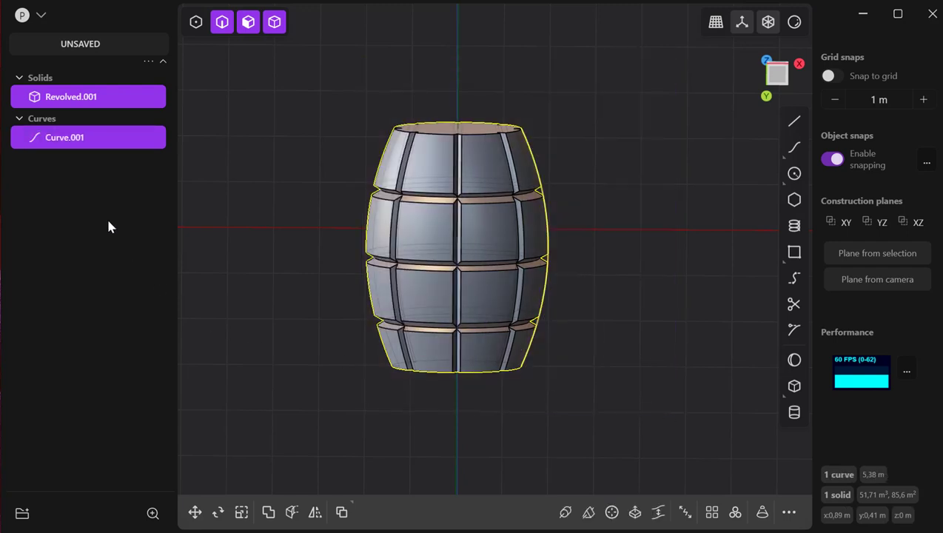
left_click(61, 145)
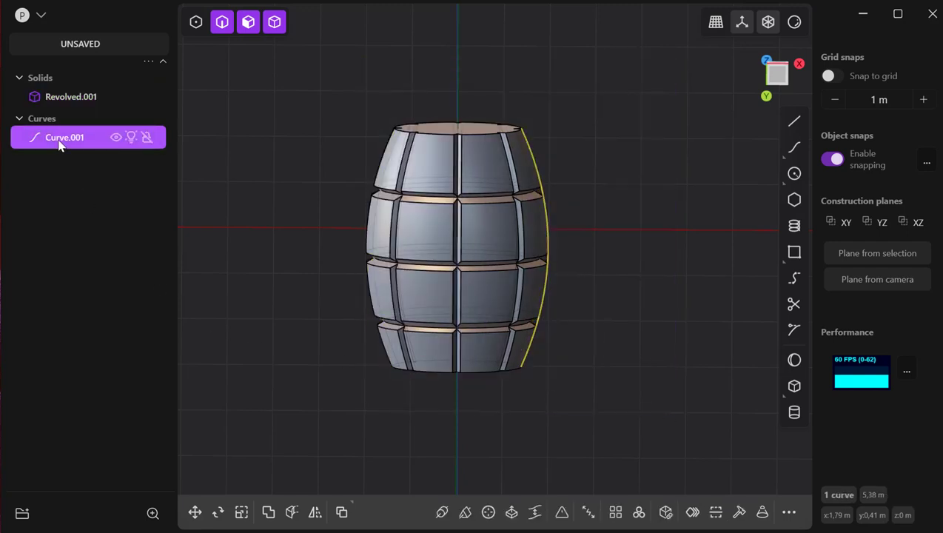
key("Delete")
left_click_drag(366, 100, 644, 461)
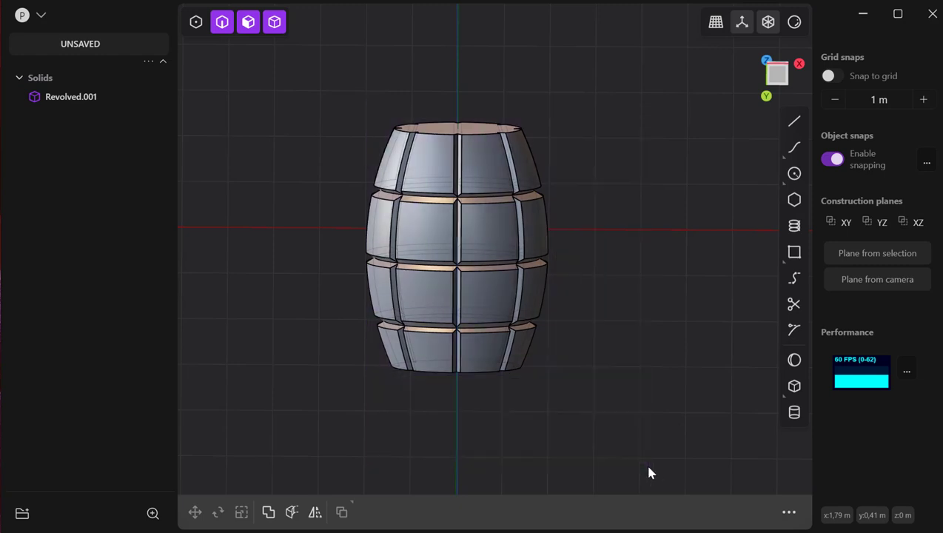
- Select the grooved barrel and switch the viewport shading to the glossy red material preview
left_click(461, 280)
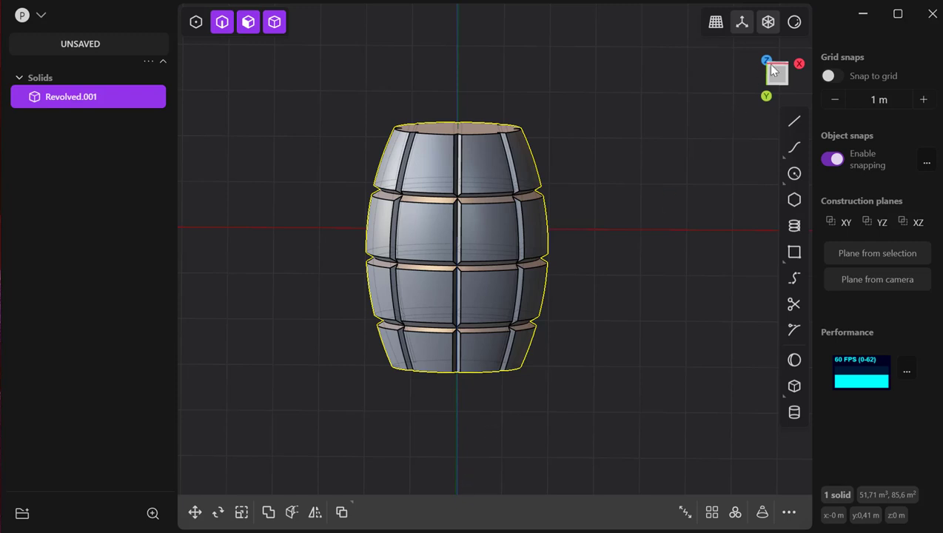
left_click(792, 23)
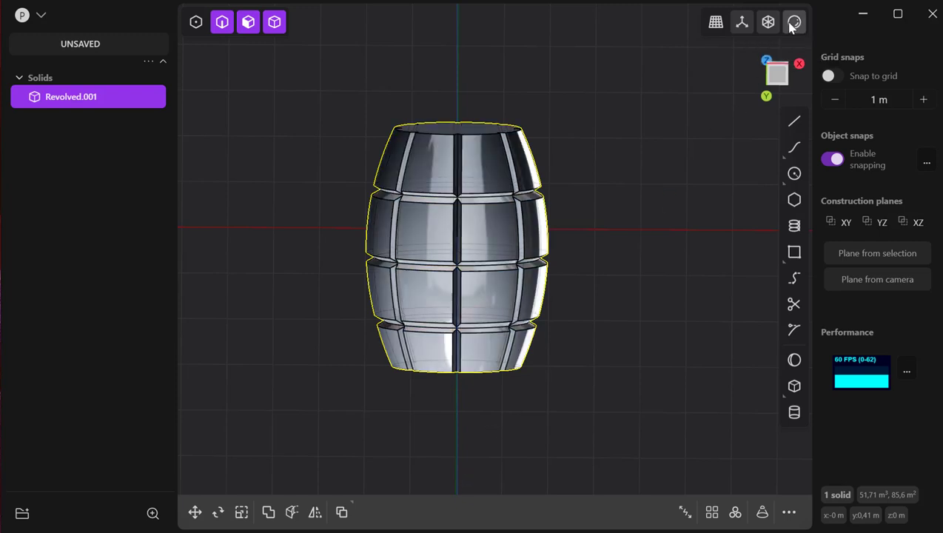
left_click(792, 23)
left_click(793, 23)
right_click(792, 23)
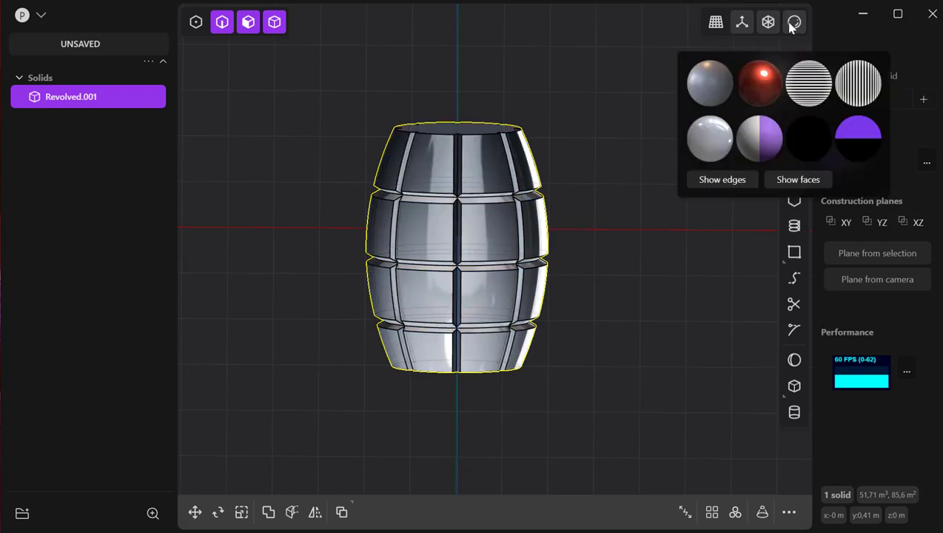
left_click(758, 83)
scroll(576, 311, "up", 3)
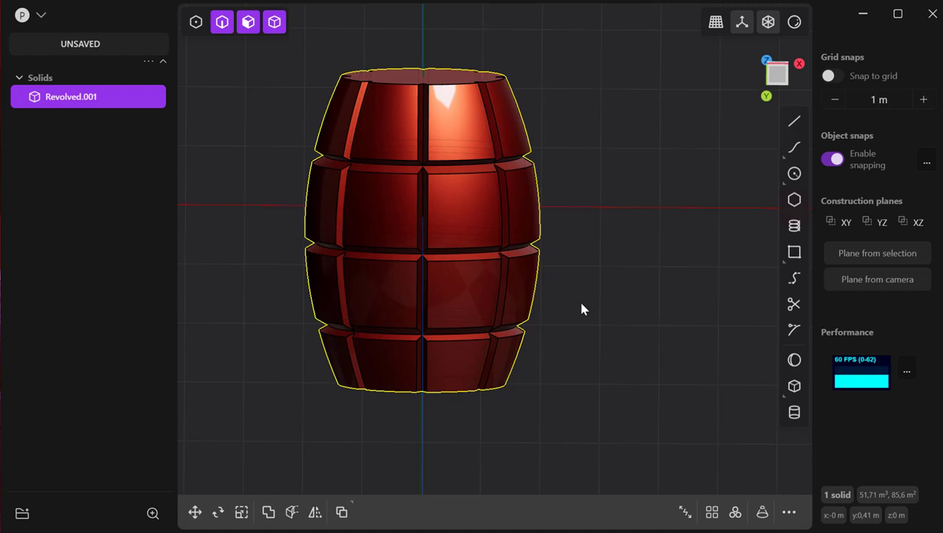
scroll(563, 337, "down", 3)
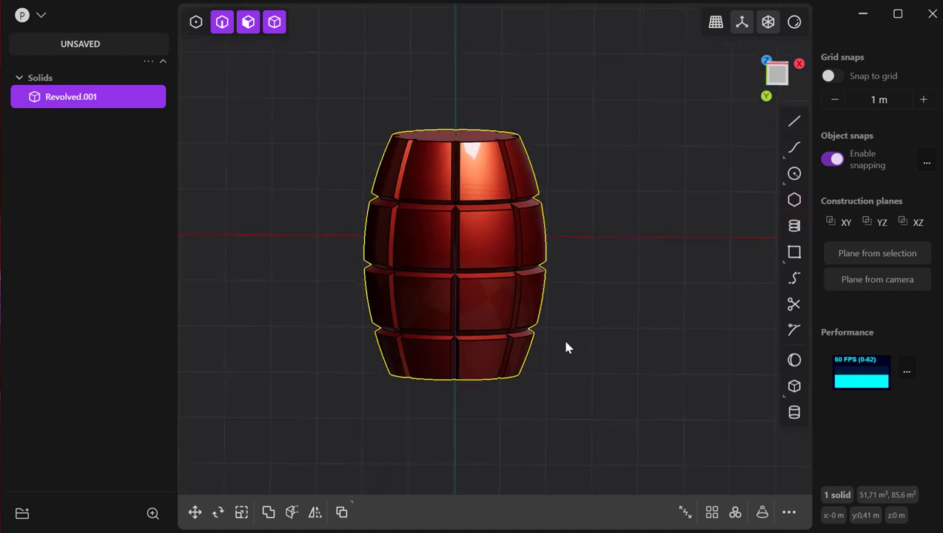